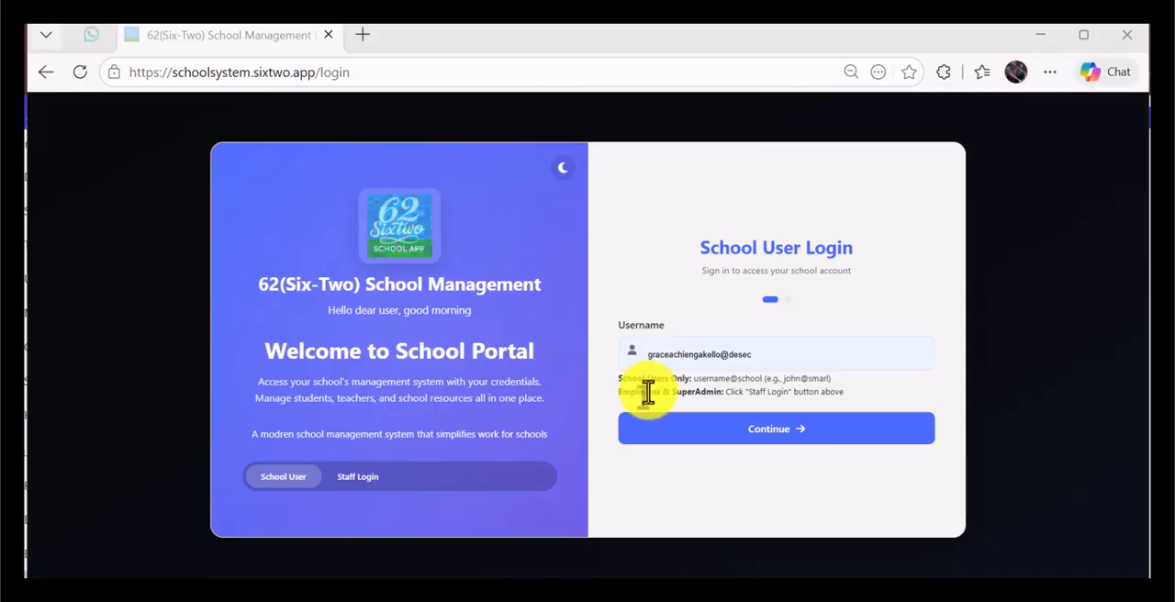
Step: Log in to the school portal as a school user with the prefilled teacher username and saved password
left_click(756, 355)
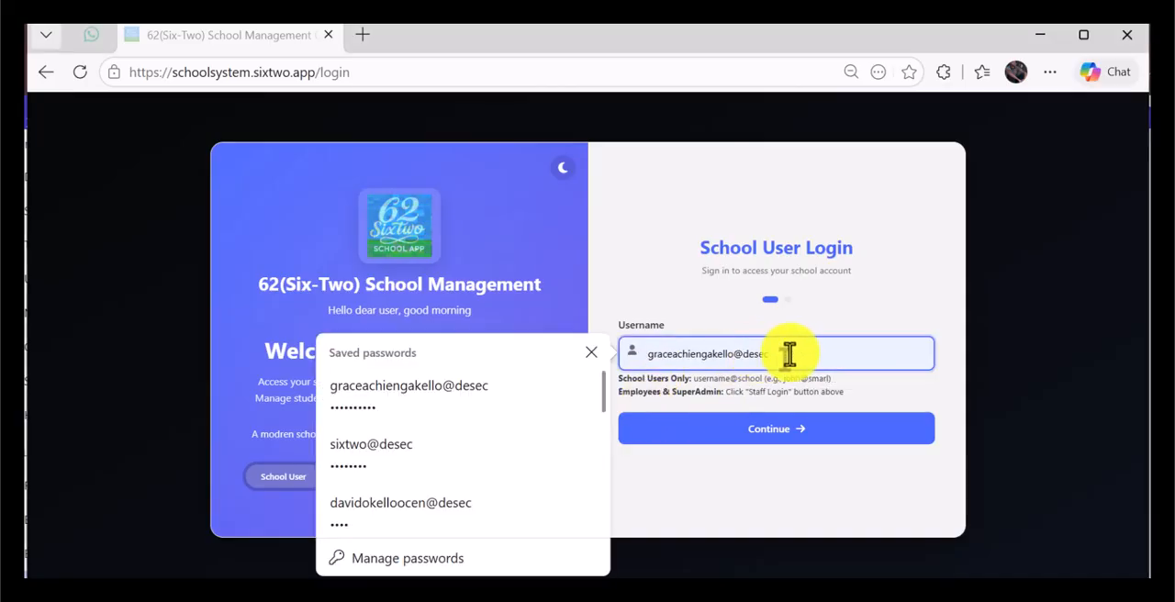
left_click(622, 289)
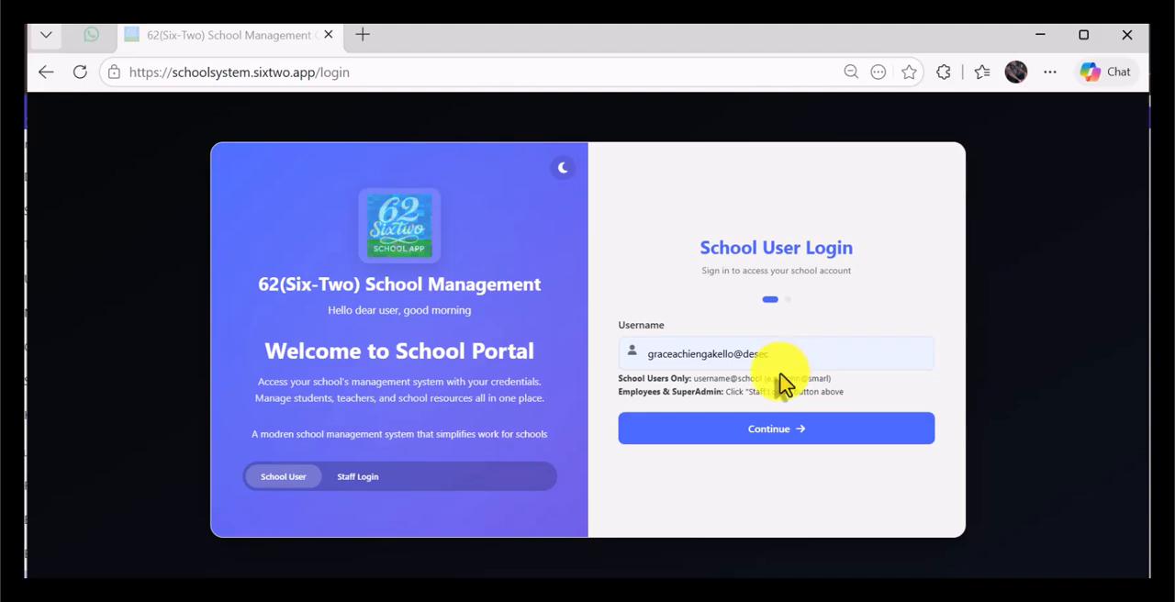
left_click(776, 431)
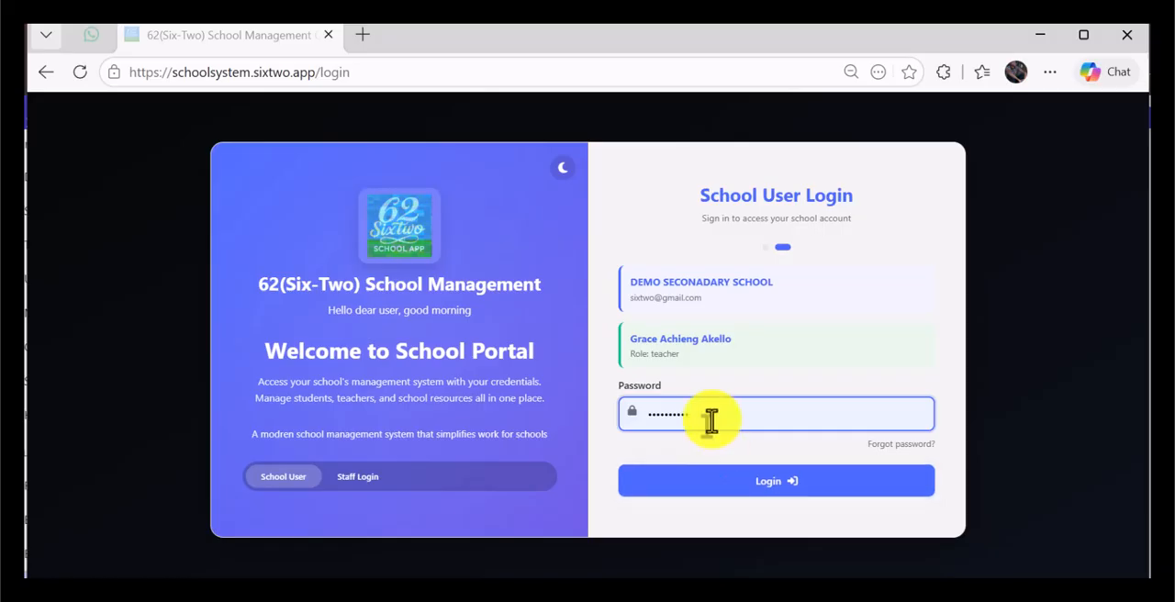
left_click(725, 475)
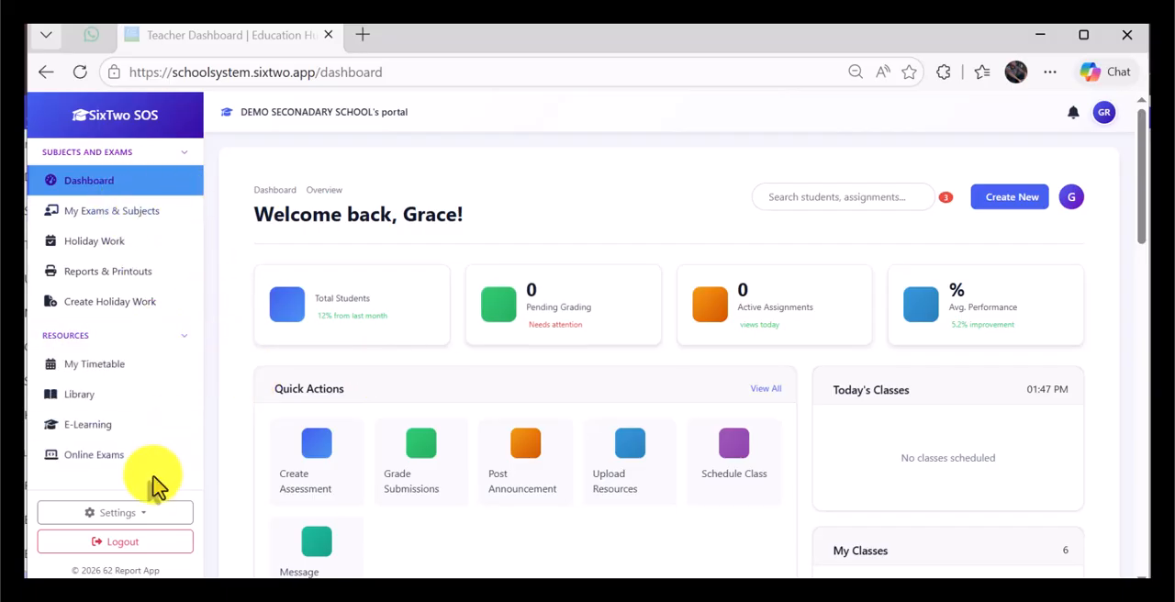
Step: Look over the teacher dashboard and open the My Exams & Subjects page
scroll(529, 292, "down", 6)
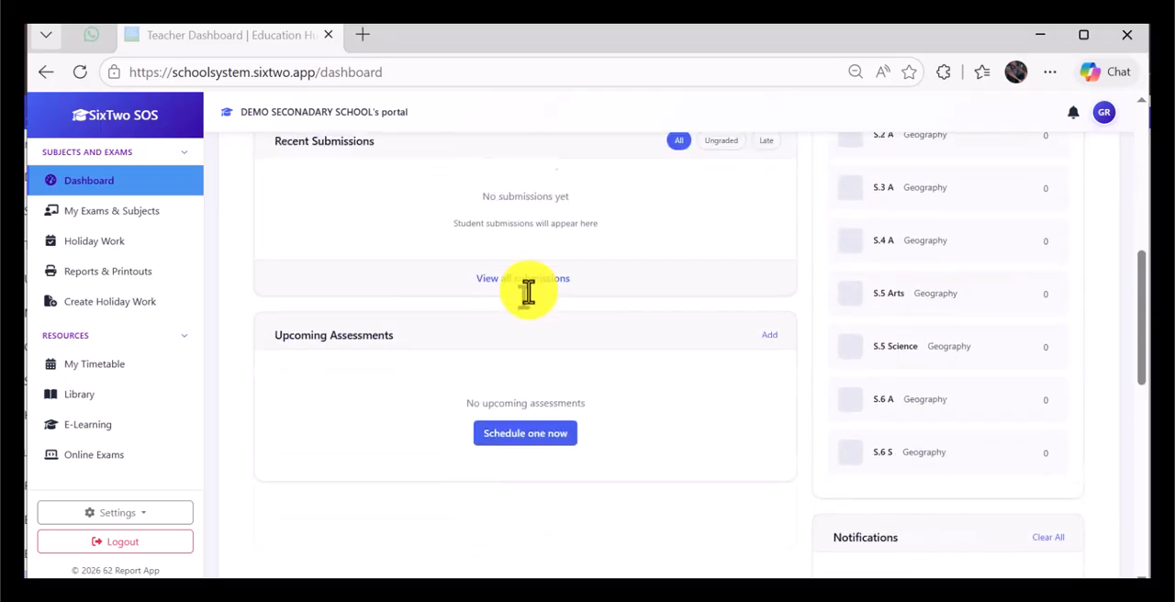
scroll(530, 292, "up", 6)
scroll(567, 322, "down", 6)
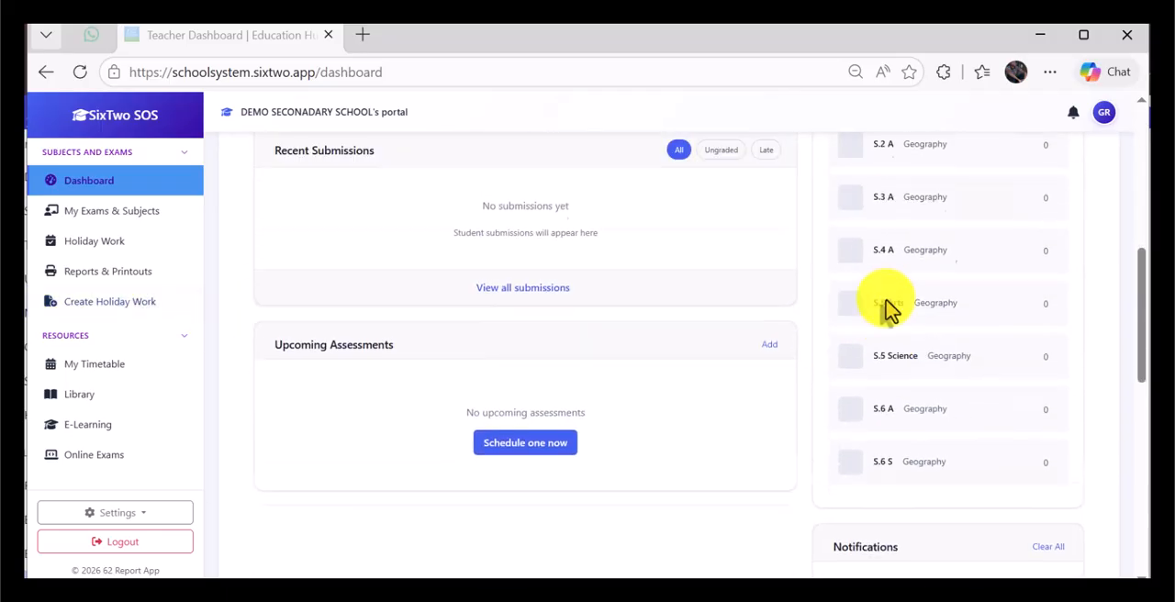
scroll(881, 310, "up", 2)
scroll(882, 322, "up", 2)
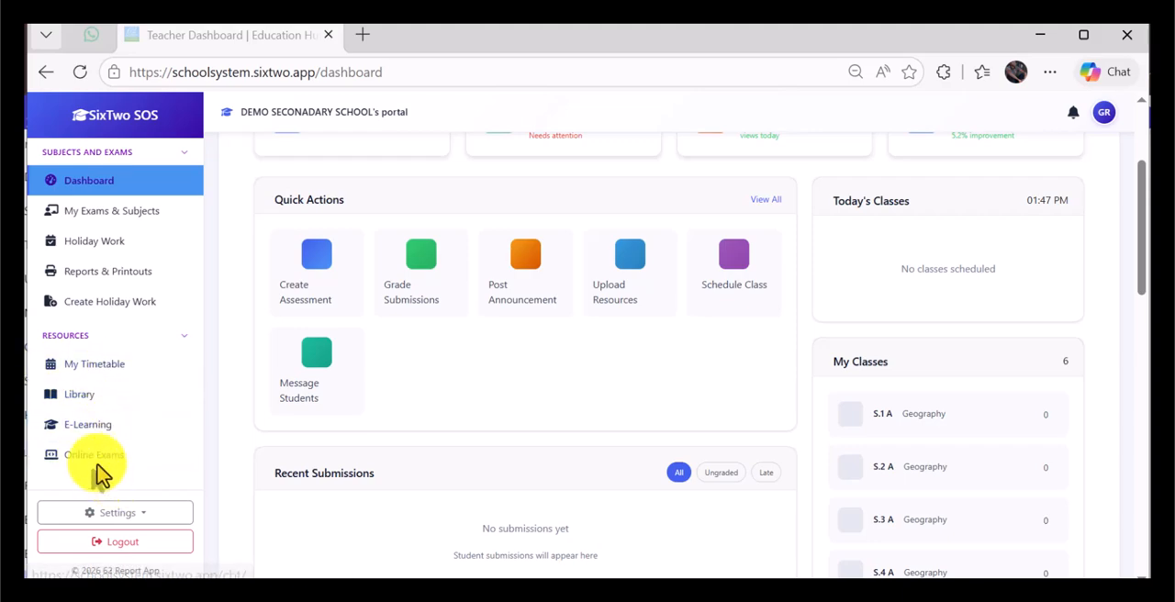
left_click(99, 220)
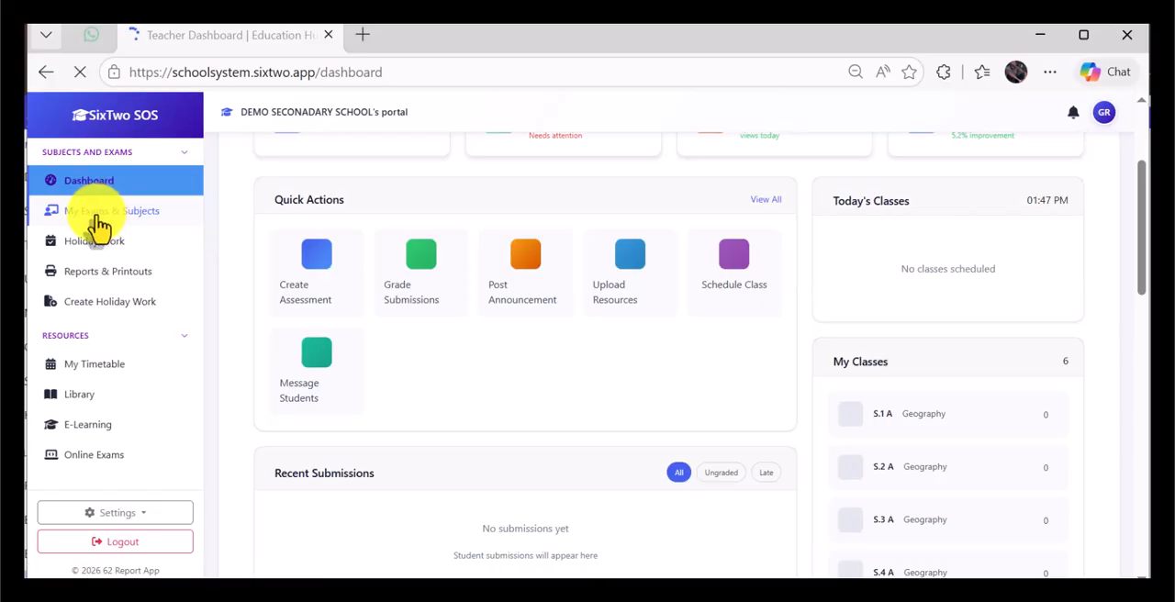
Step: Open score entry for the S.2 A "Activity of Integration 1 - Geography" assessment in the assessments list
scroll(854, 336, "down", 3)
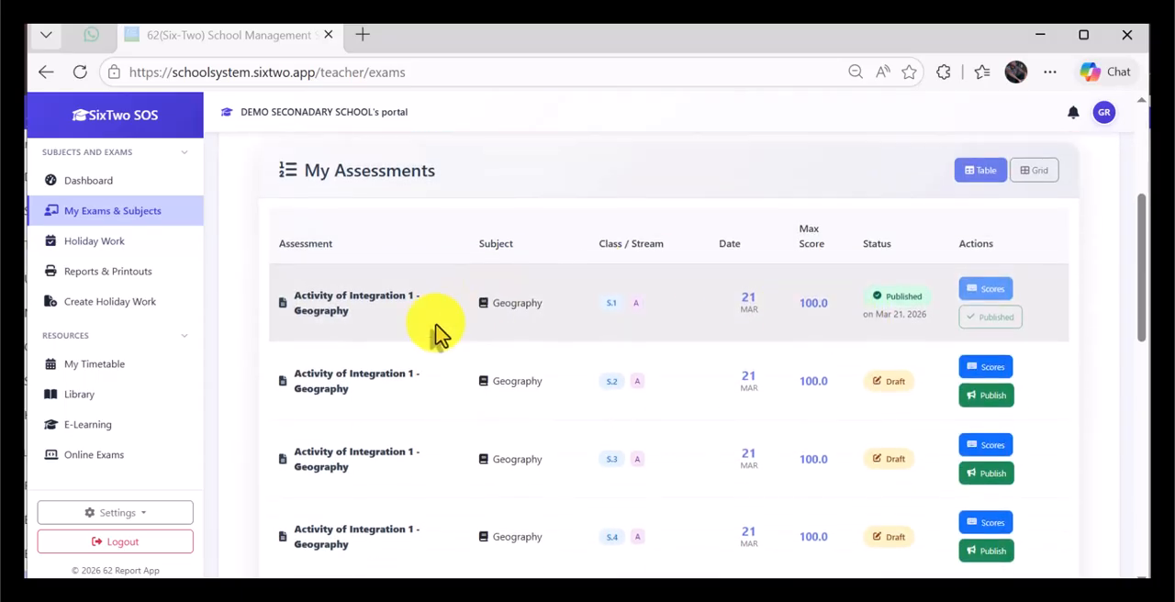
scroll(322, 312, "down", 1)
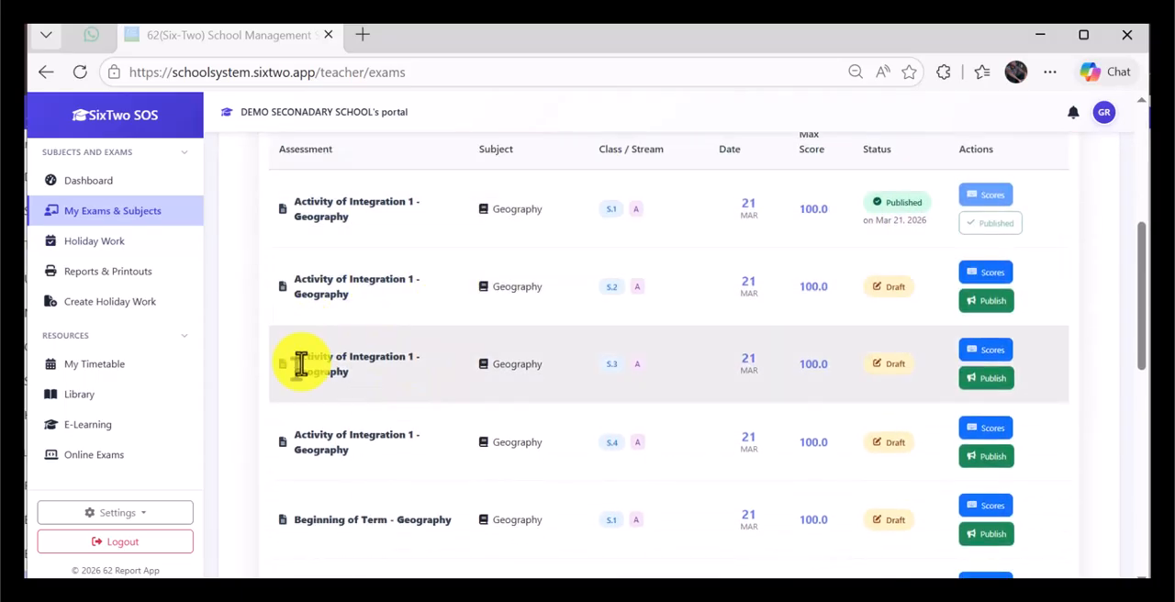
scroll(346, 389, "down", 4)
scroll(346, 393, "down", 2)
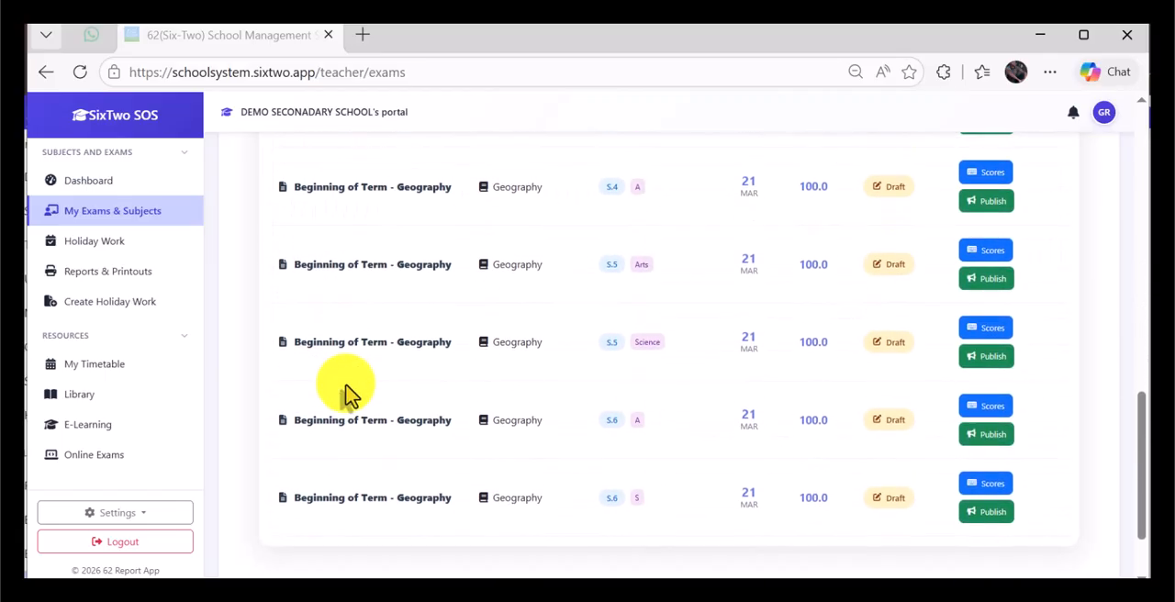
scroll(351, 390, "down", 1)
scroll(354, 386, "up", 5)
scroll(355, 382, "up", 3)
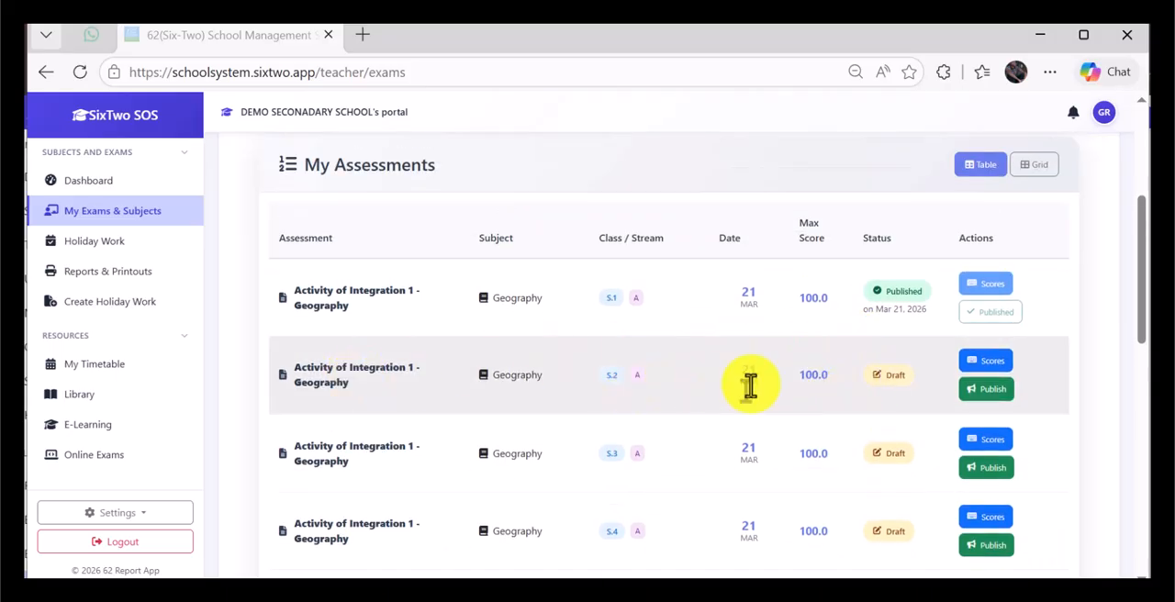
left_click(996, 370)
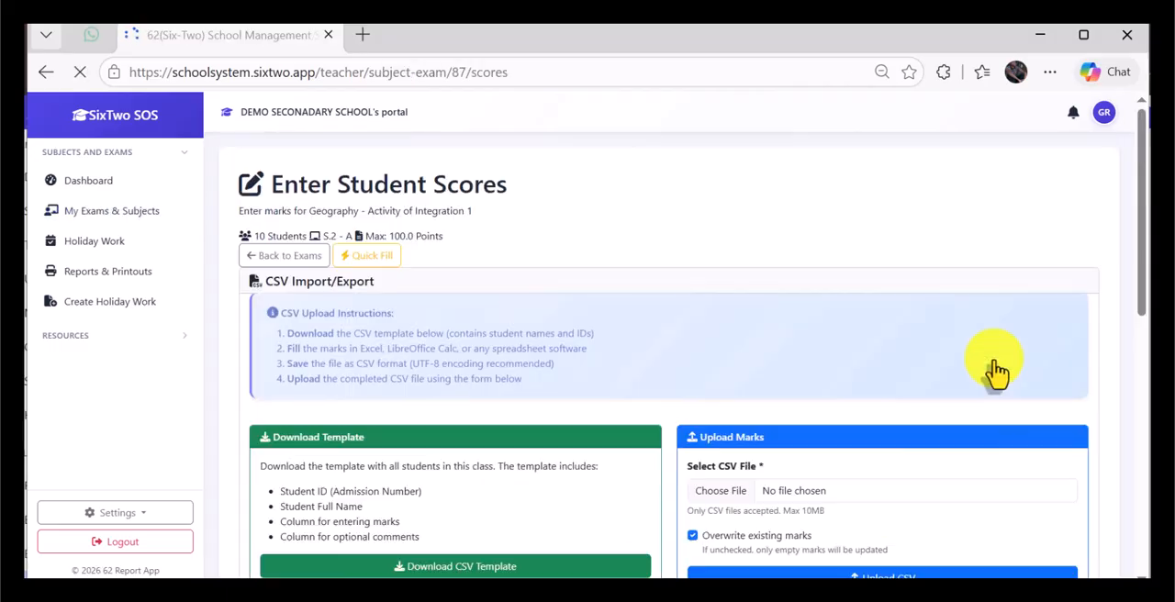
Step: Enter a score of 89 for the first student in the Student Scores Entry list
scroll(541, 377, "down", 2)
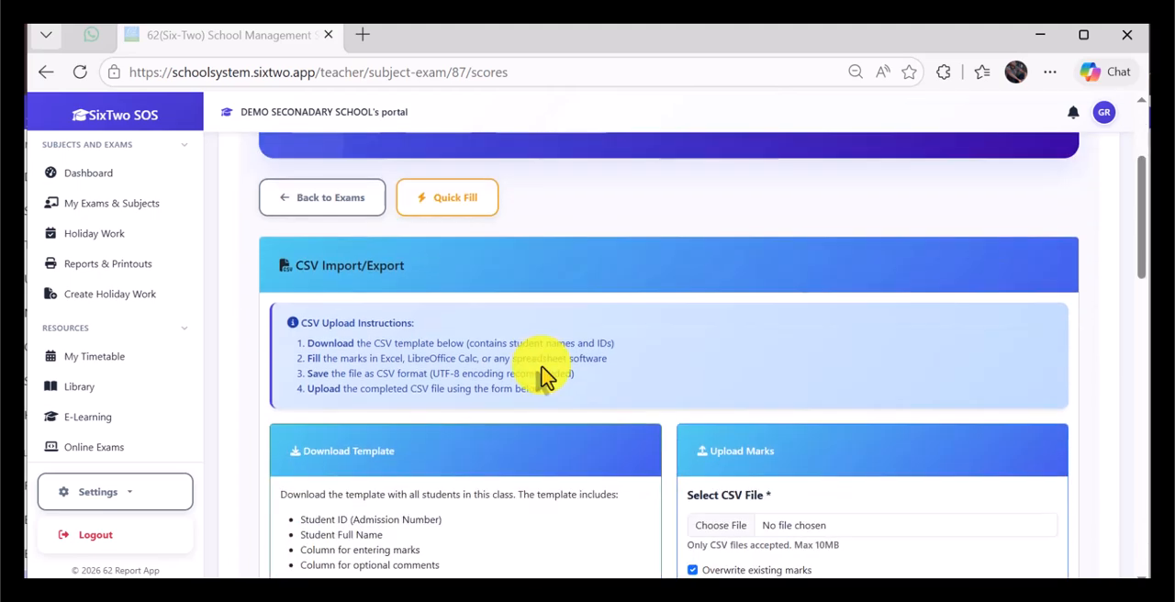
scroll(541, 377, "down", 2)
scroll(542, 376, "down", 2)
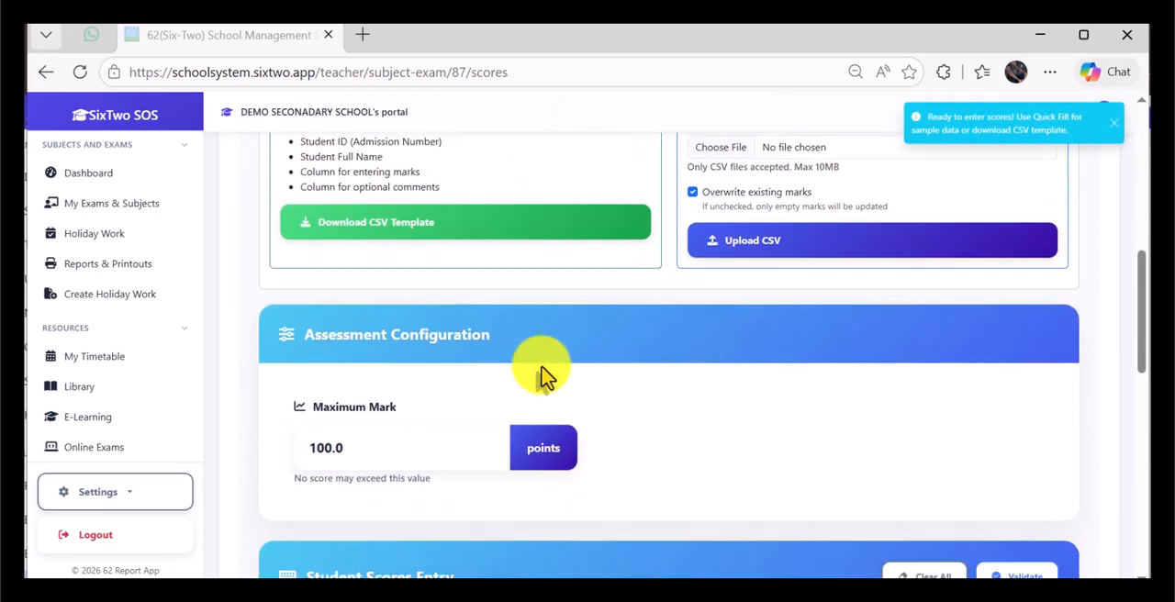
scroll(354, 406, "up", 1)
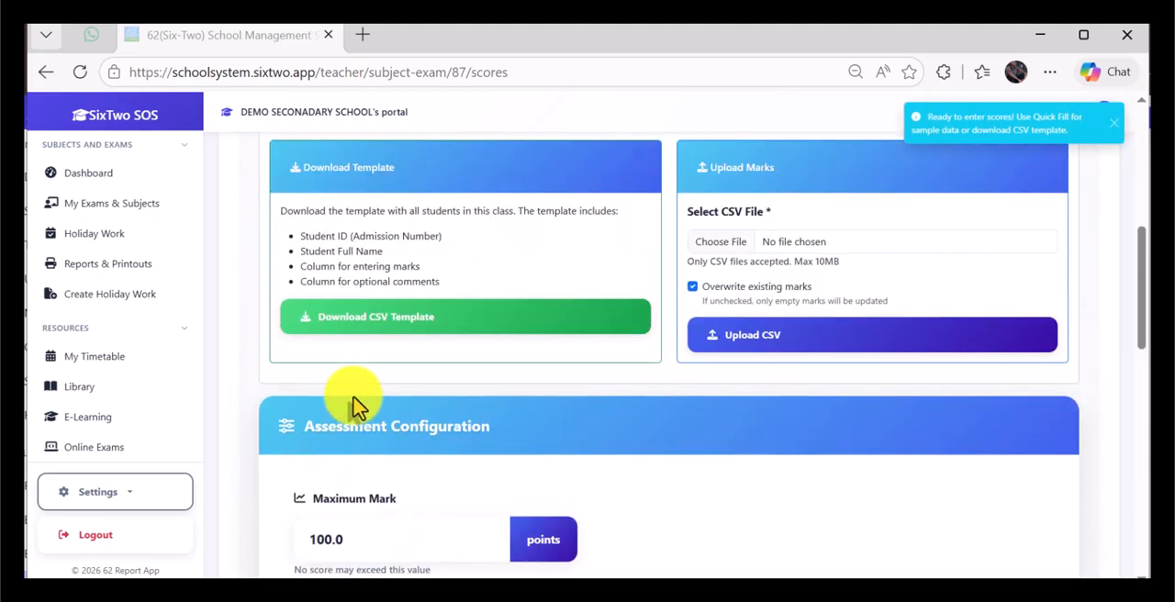
scroll(356, 404, "down", 1)
scroll(356, 404, "down", 4)
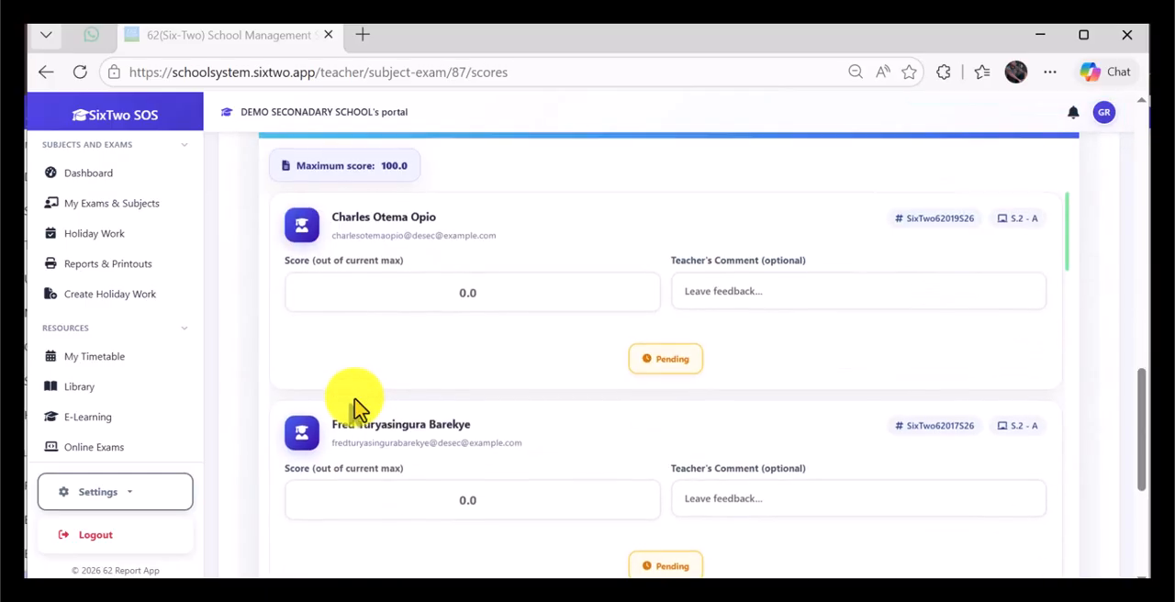
left_click(512, 290)
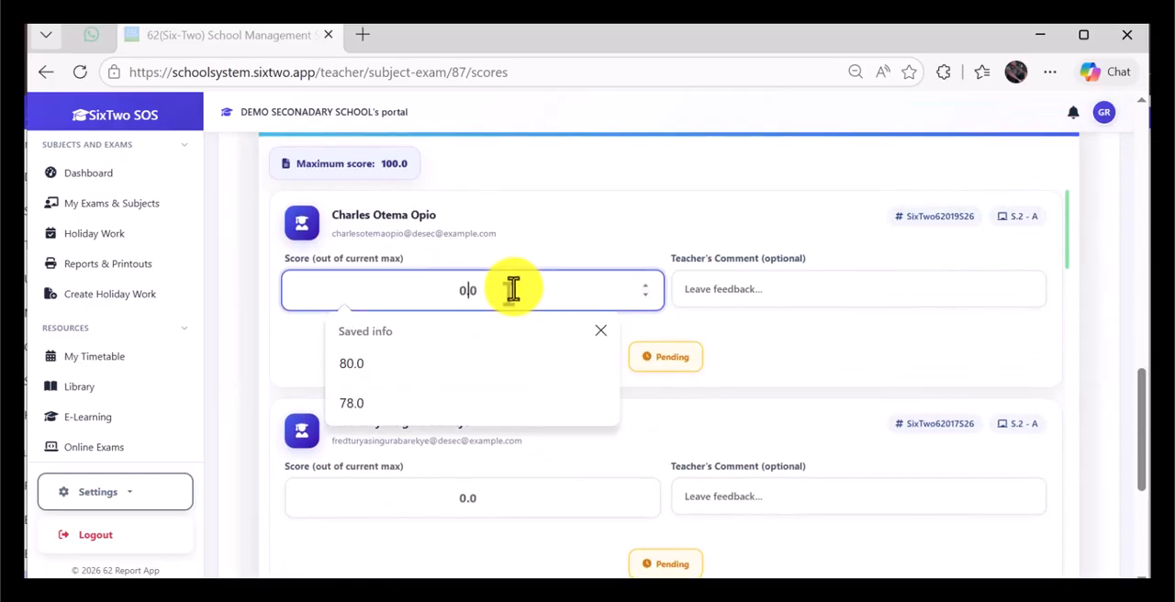
type("89")
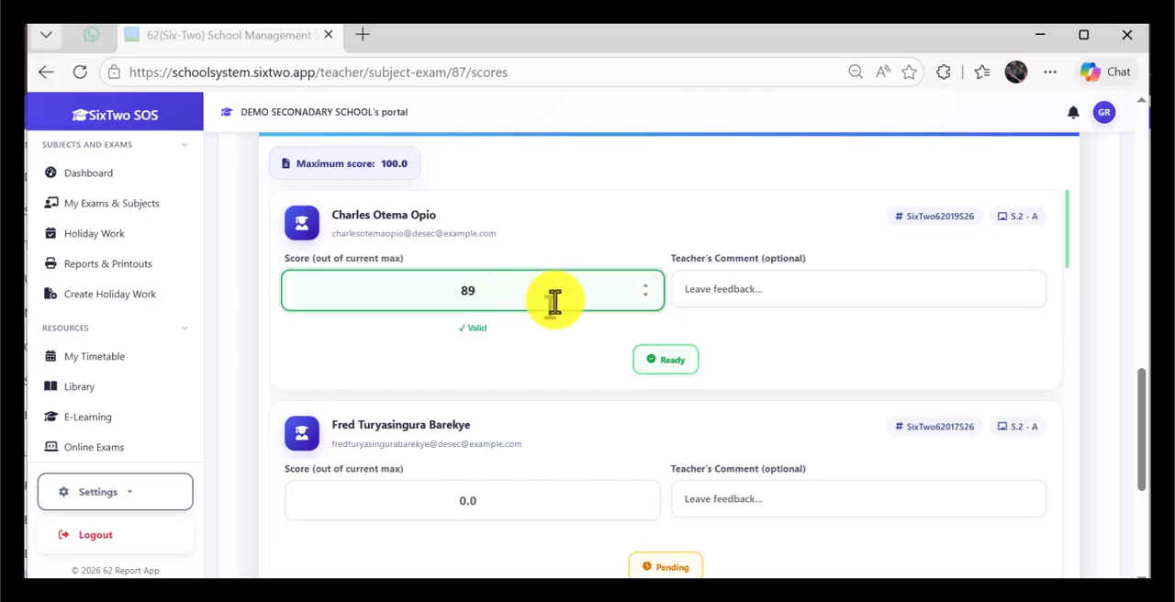
Step: Enter scores of 55 for the second student and 65 for the third student
scroll(528, 404, "down", 2)
left_click(498, 319)
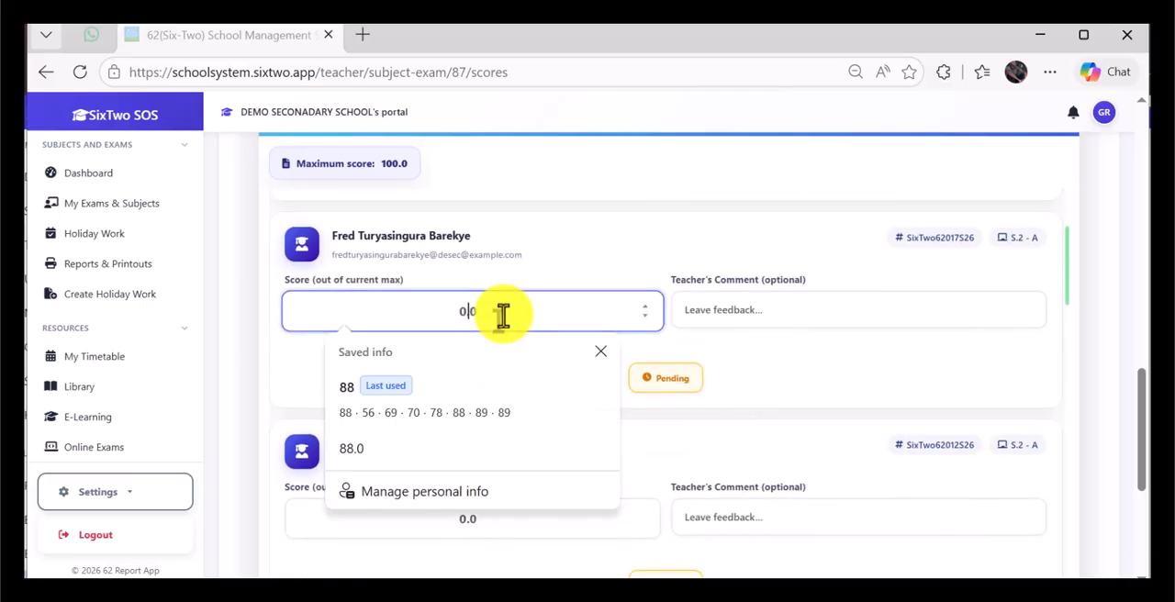
type("55")
left_click(483, 523)
type("65")
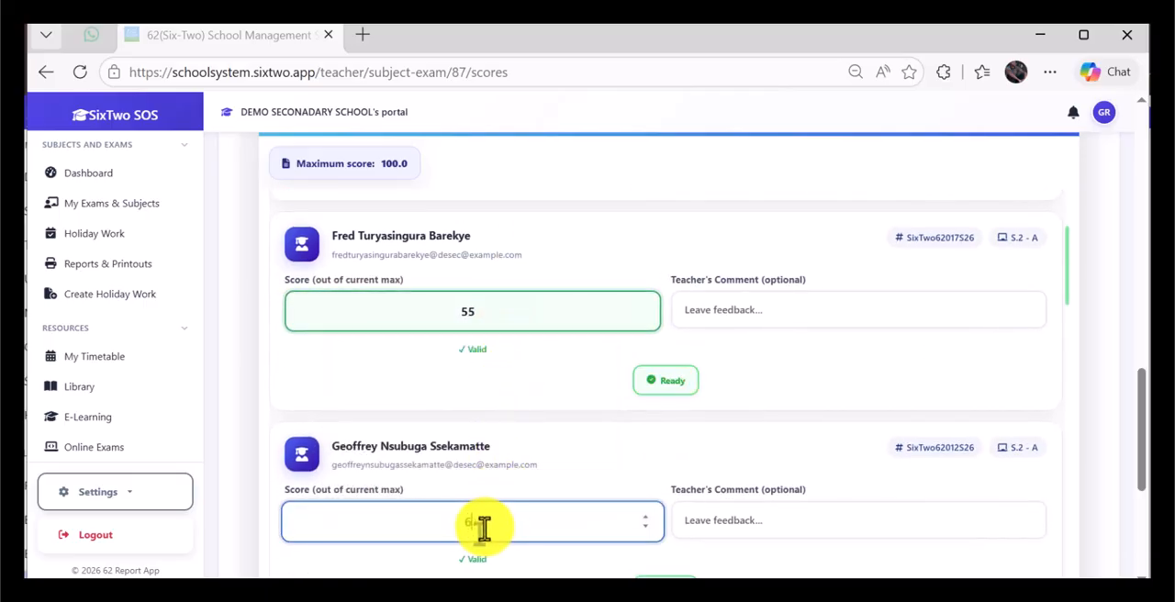
Step: Enter a score of 77 for both the fourth and the fifth student
scroll(524, 413, "down", 4)
left_click(517, 364)
type("77")
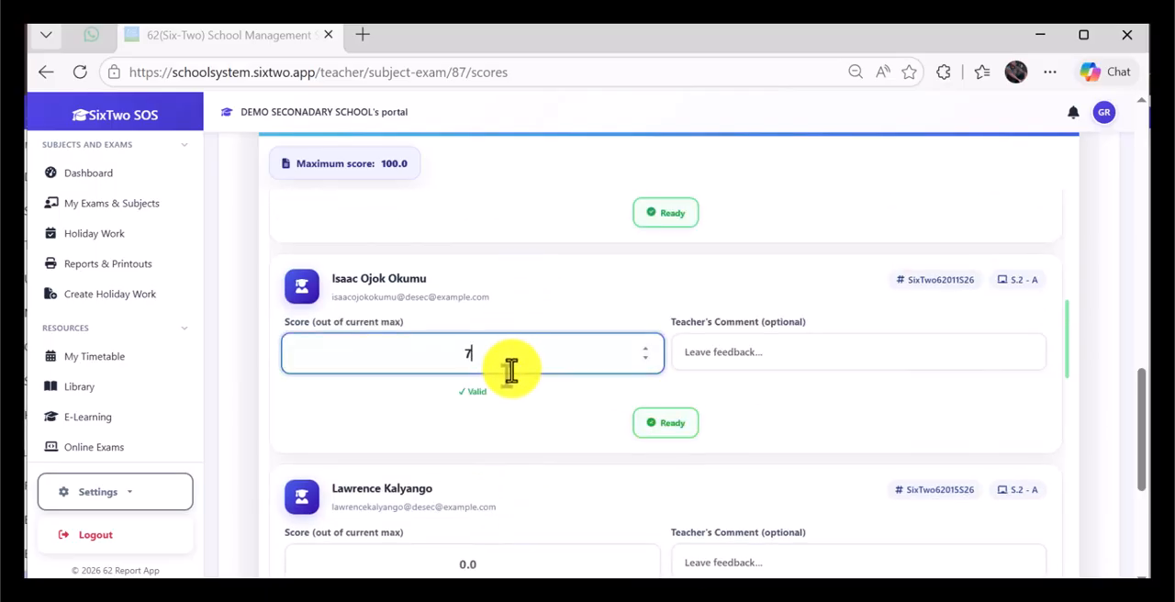
scroll(514, 436, "down", 1)
scroll(514, 432, "down", 2)
left_click(487, 384)
type("77")
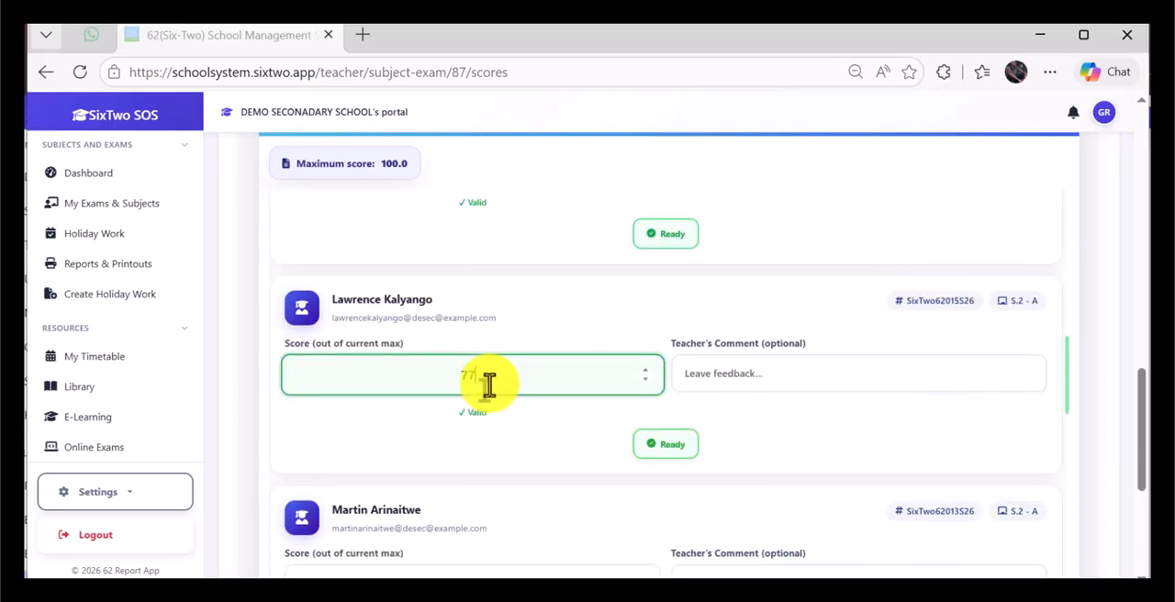
Step: Enter scores of 98 for the sixth student and 55 for the seventh student
scroll(587, 464, "down", 2)
left_click(511, 401)
type("98")
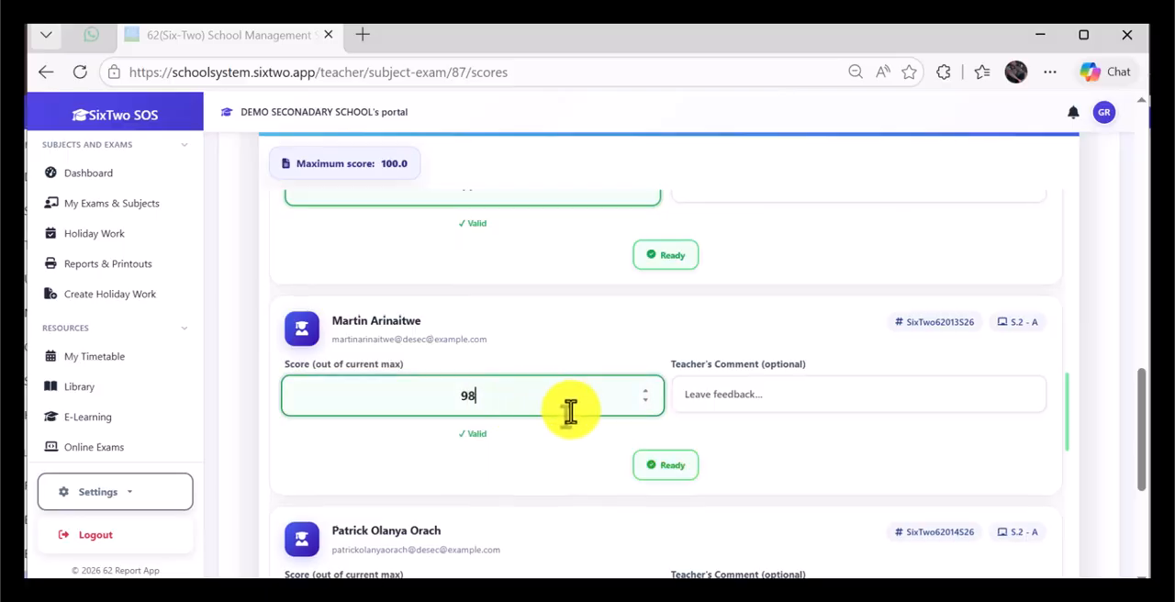
scroll(570, 412, "down", 3)
left_click(495, 326)
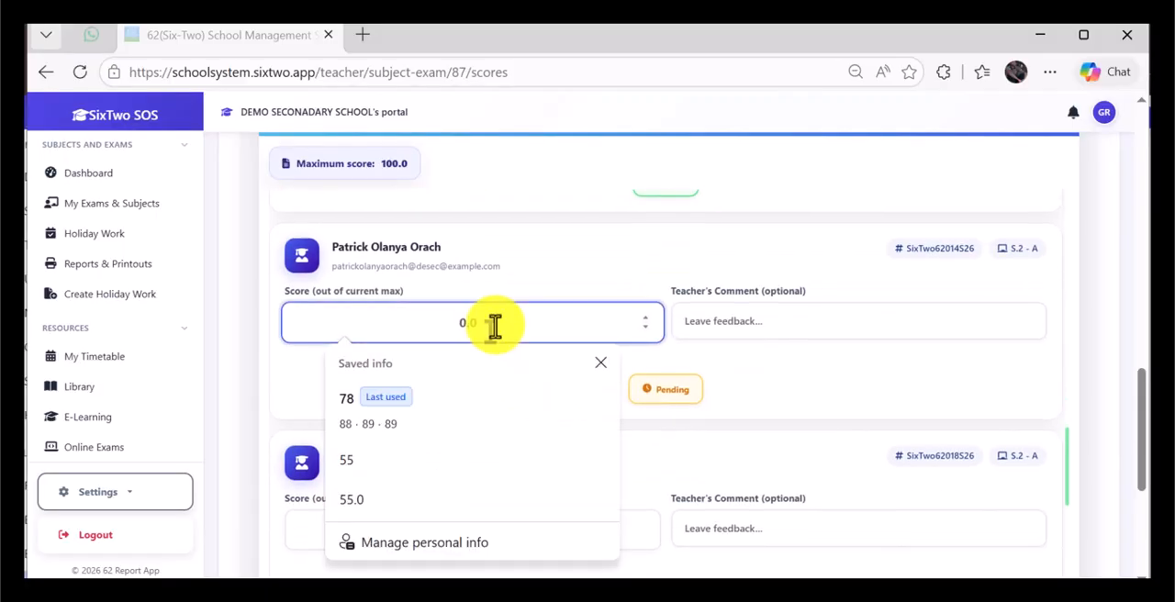
type("55")
Step: Enter scores of 48, 55 and 43 for the eighth, ninth and tenth students
scroll(487, 377, "down", 2)
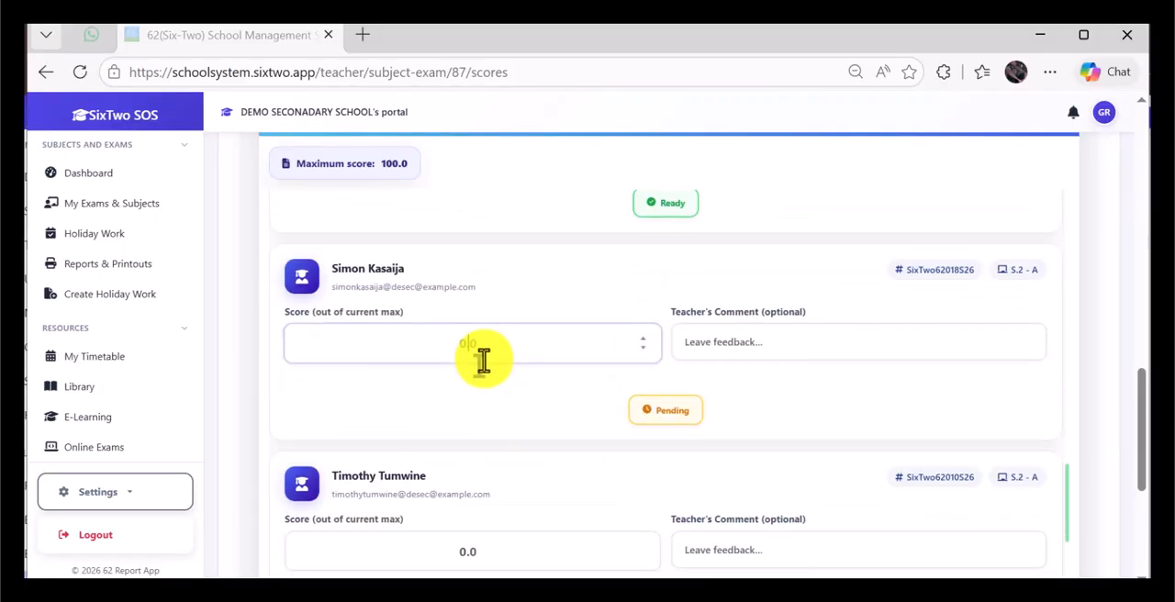
left_click(483, 360)
type("48")
scroll(483, 360, "down", 3)
left_click(474, 367)
type("55")
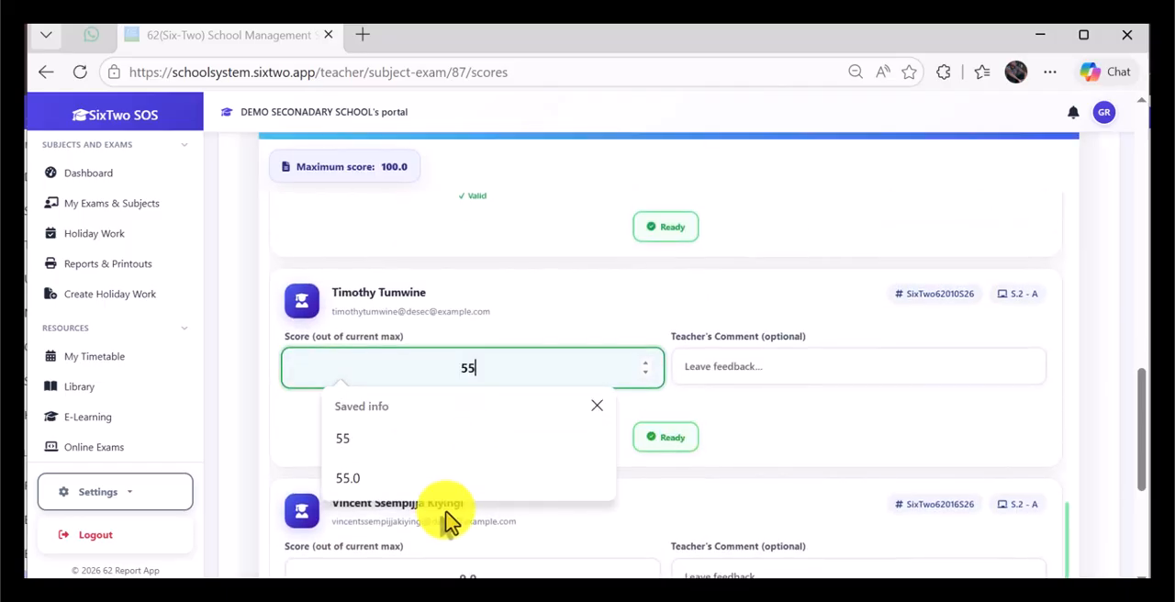
left_click(441, 565)
type("43")
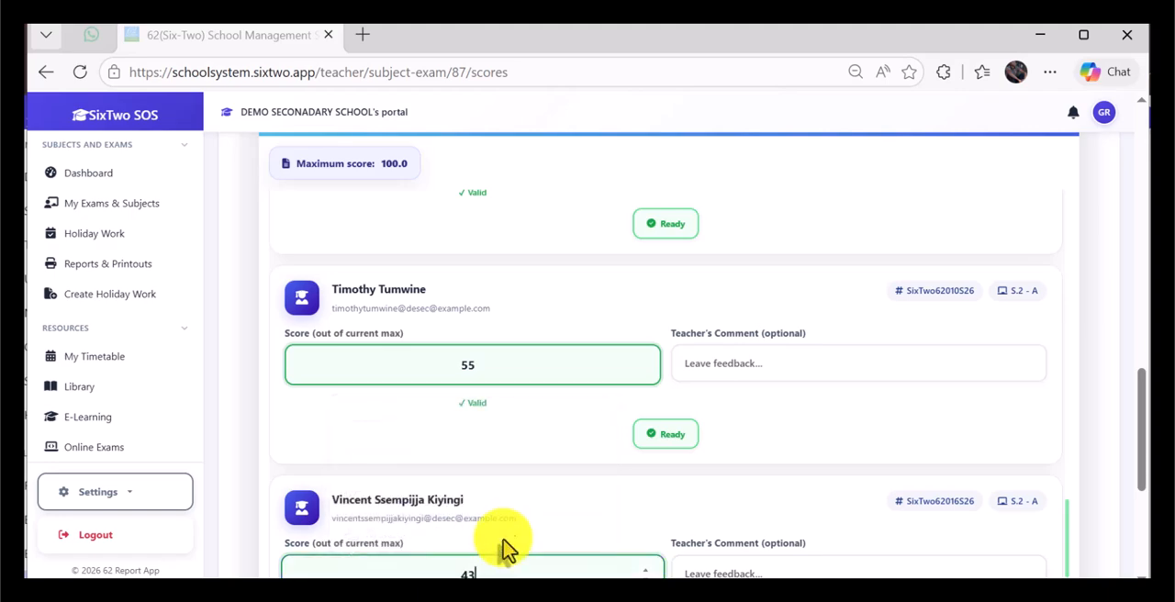
Step: Save the ten entered Geography scores and return to the exams list
scroll(679, 459, "down", 1)
scroll(787, 506, "down", 3)
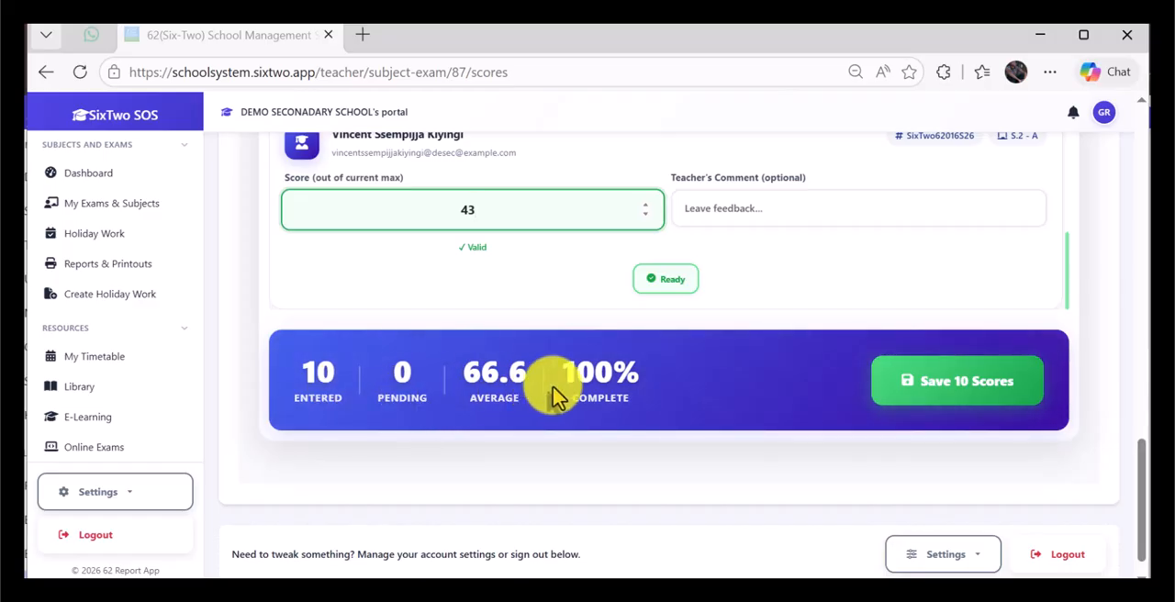
scroll(630, 418, "up", 4)
scroll(630, 422, "up", 10)
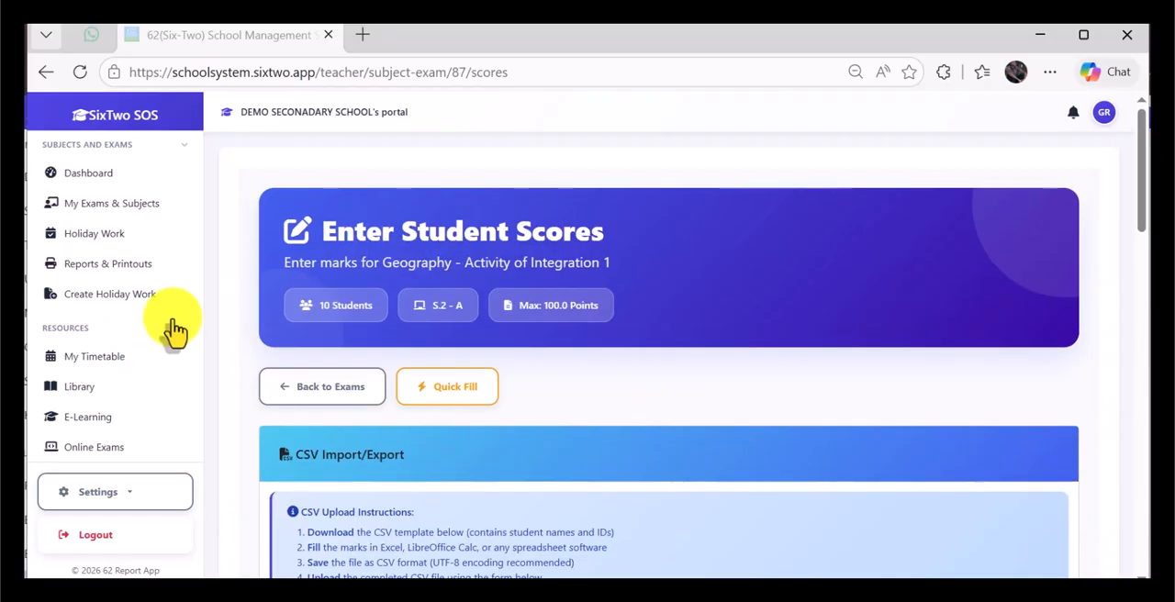
scroll(498, 341, "down", 14)
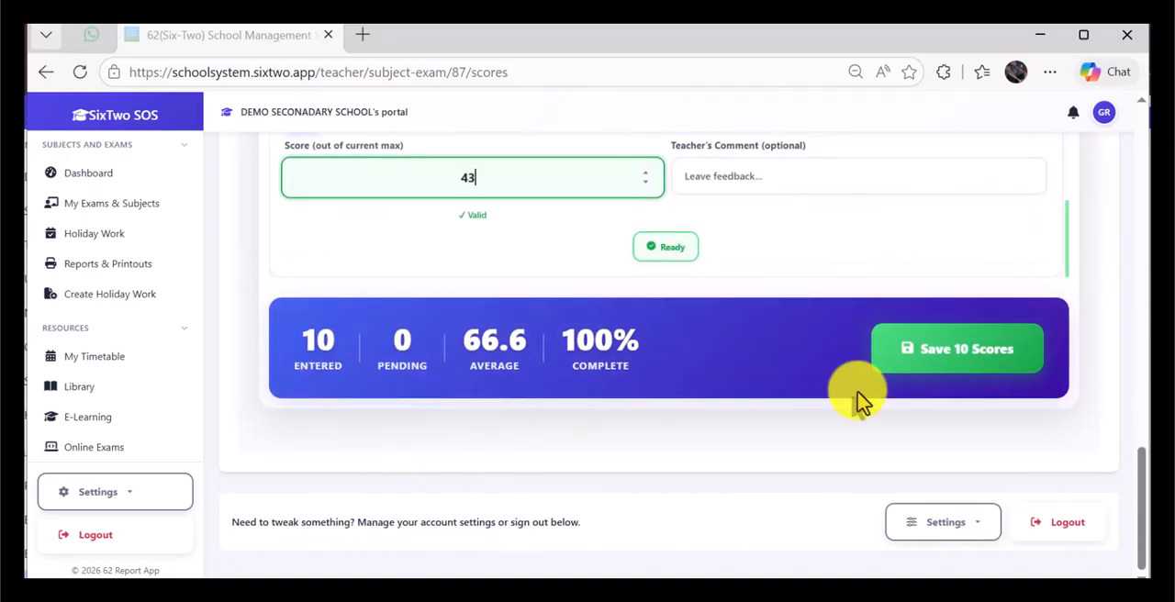
left_click(1005, 368)
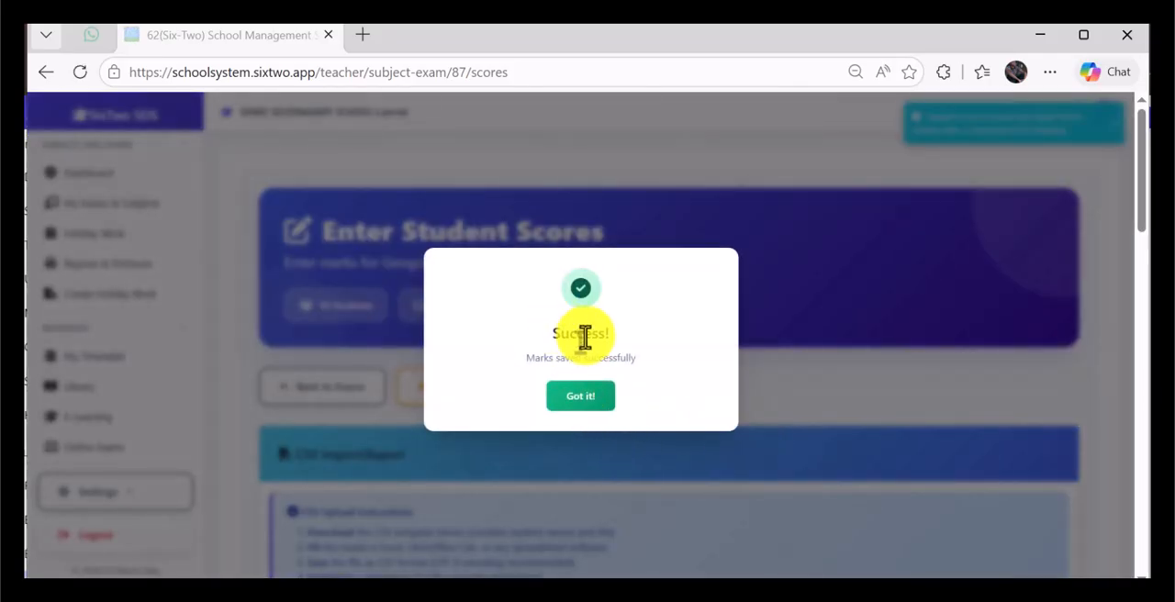
left_click(595, 404)
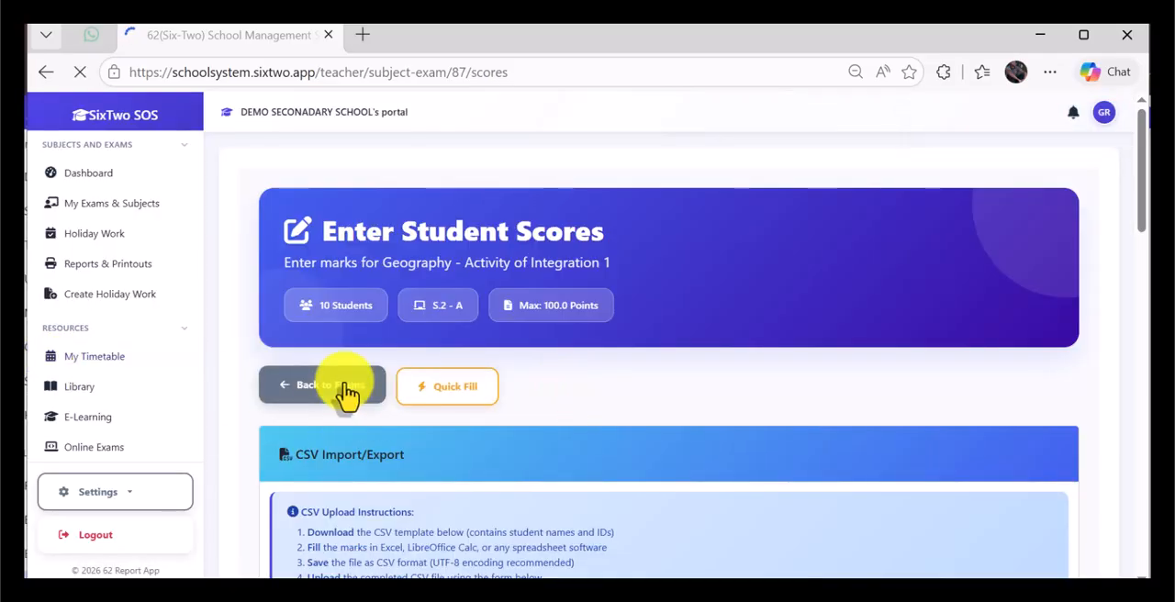
scroll(873, 517, "down", 3)
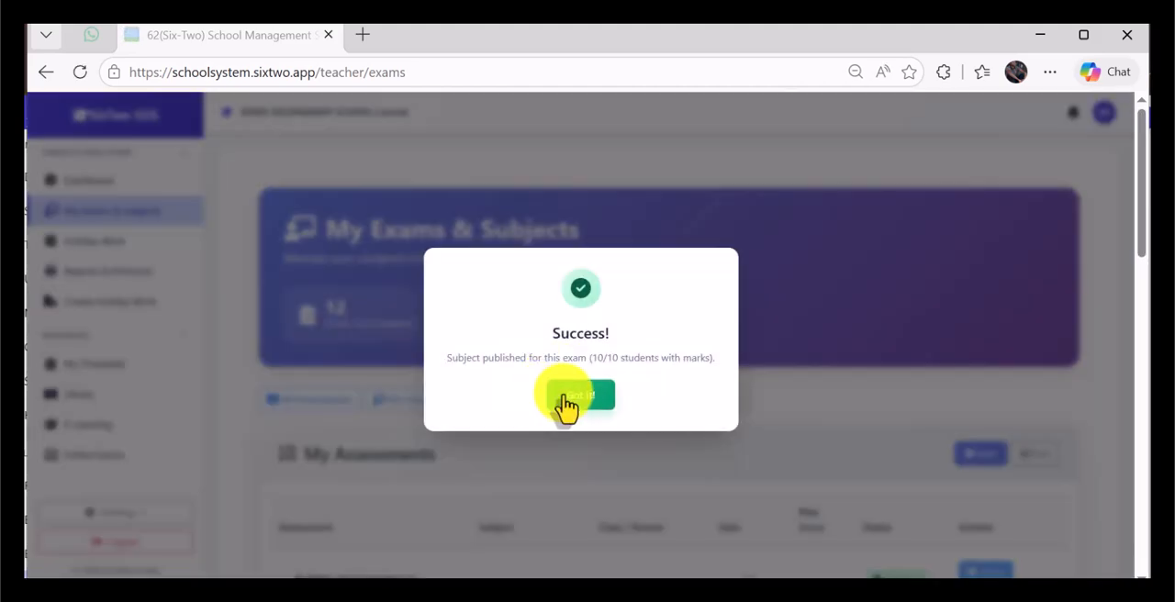
left_click_drag(446, 360, 612, 399)
left_click(578, 402)
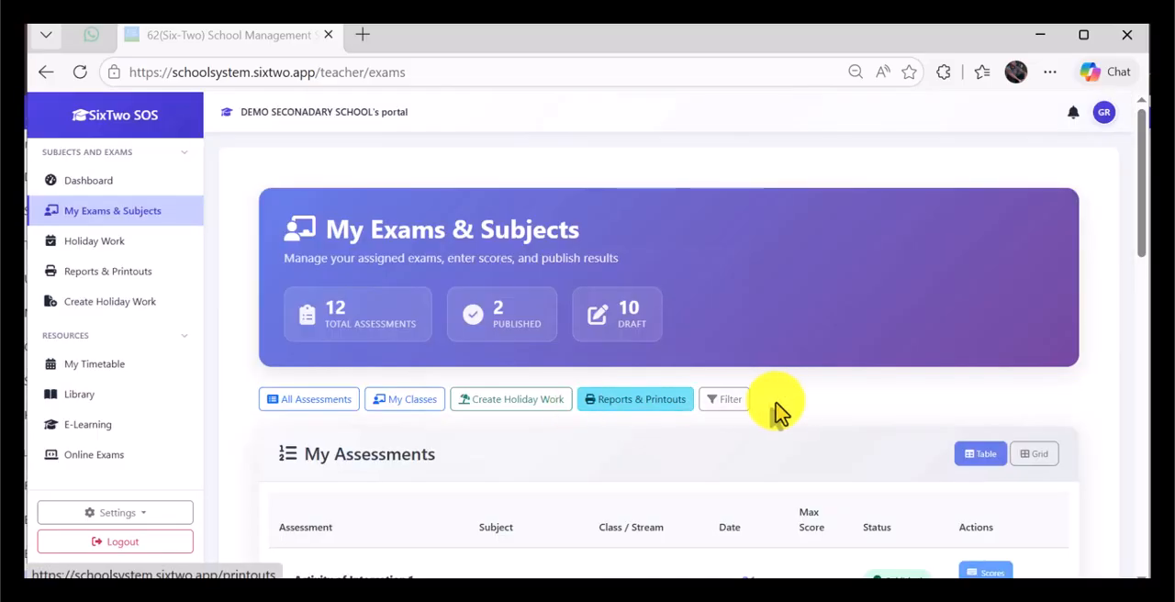
Step: Open the score entry page for the S.5 Science Beginning of Term Geography assessment
scroll(781, 409, "down", 4)
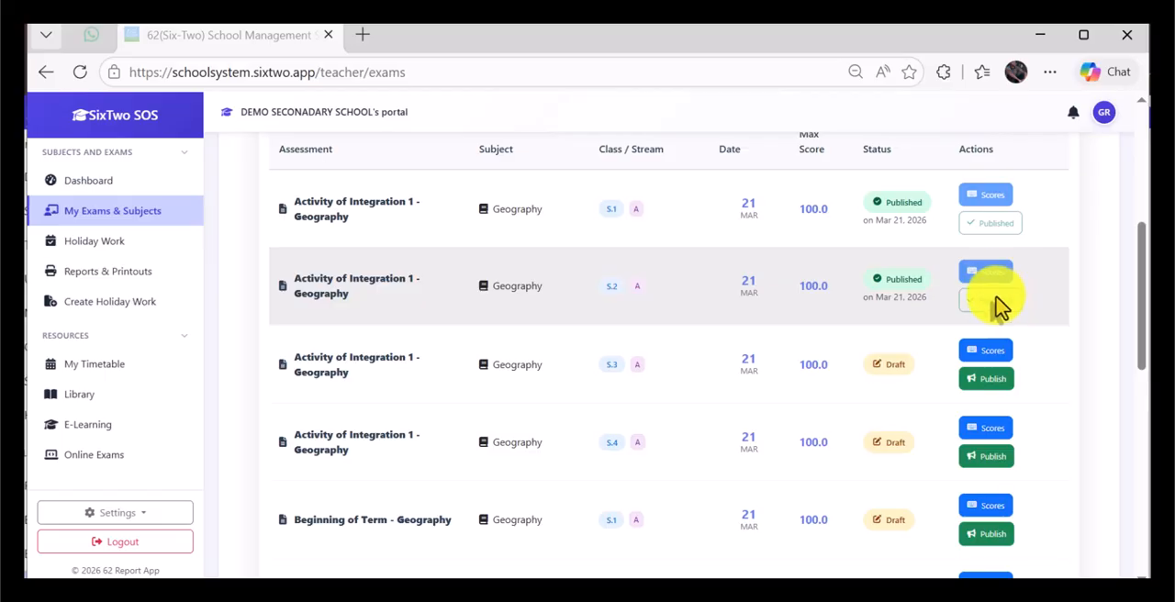
scroll(918, 358, "down", 8)
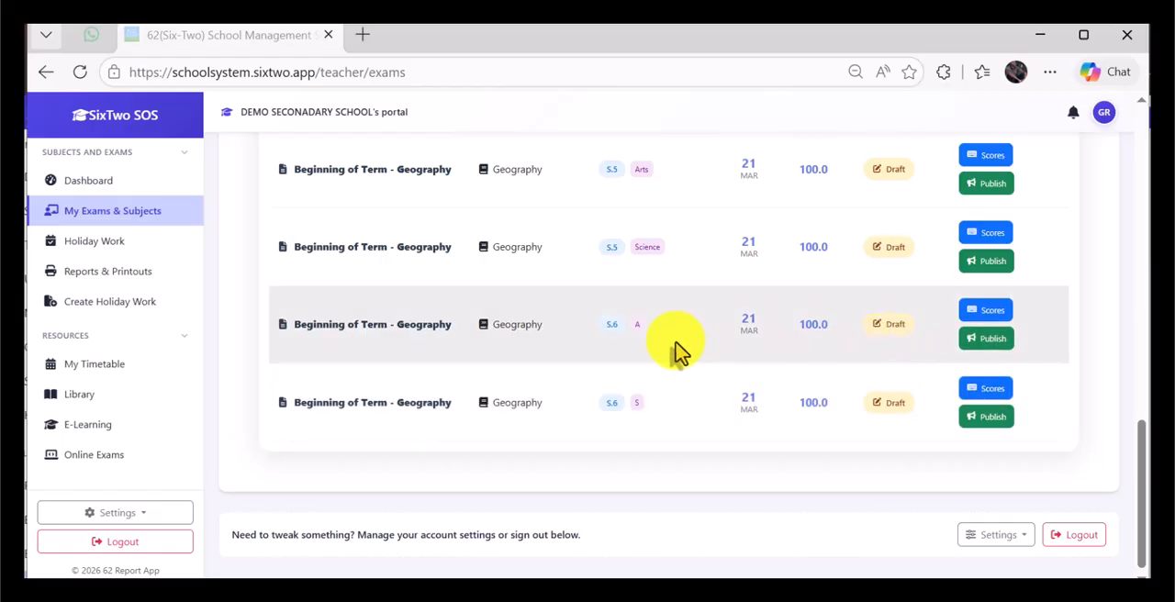
scroll(678, 352, "up", 1)
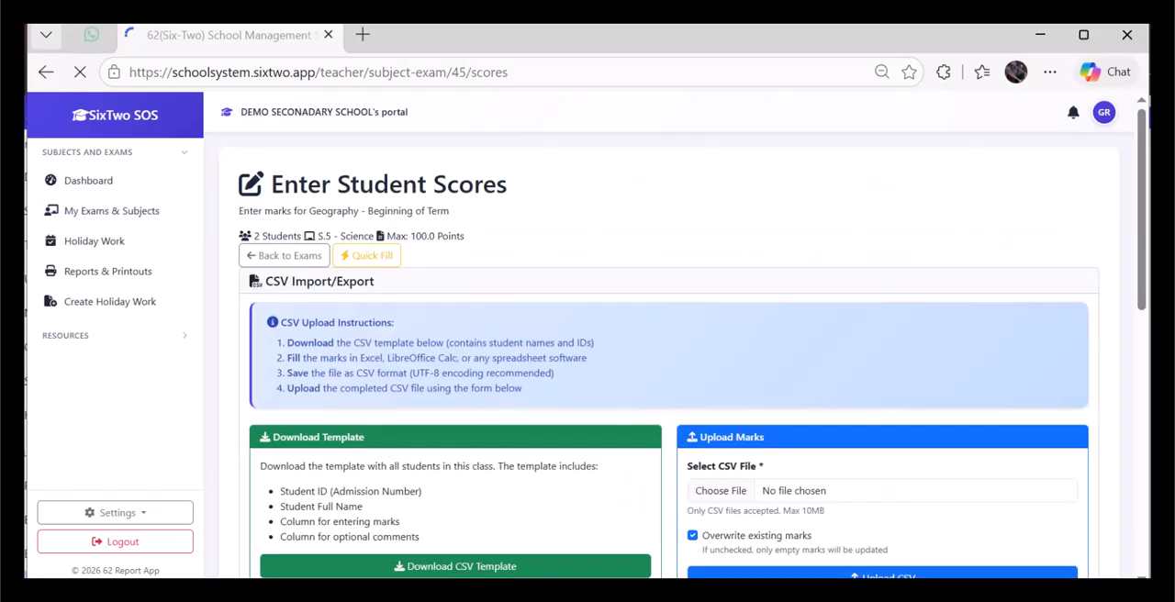
Step: Enter scores of 90 for the first student and 89 for the second student in S.5 Science
scroll(774, 419, "down", 5)
scroll(789, 381, "down", 5)
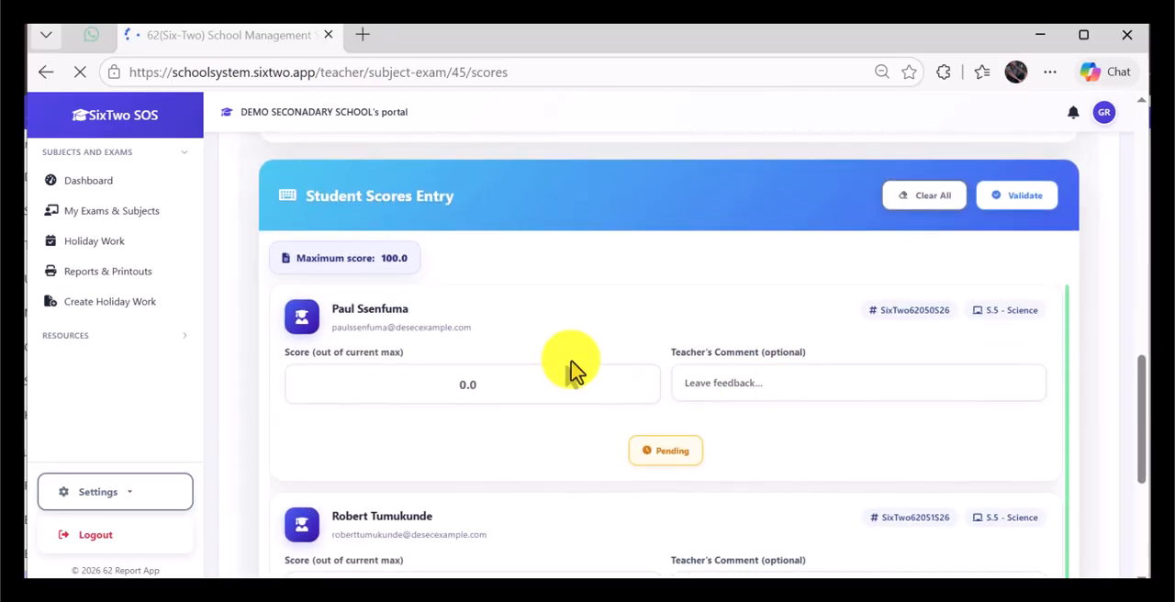
scroll(569, 370, "up", 8)
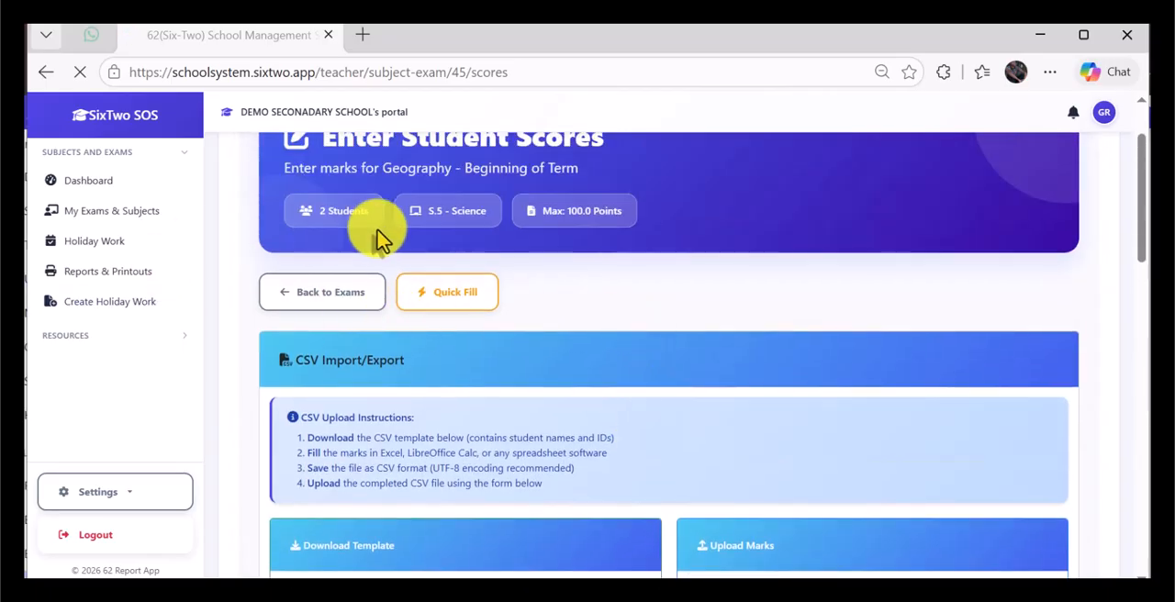
scroll(349, 197, "up", 1)
scroll(638, 445, "down", 7)
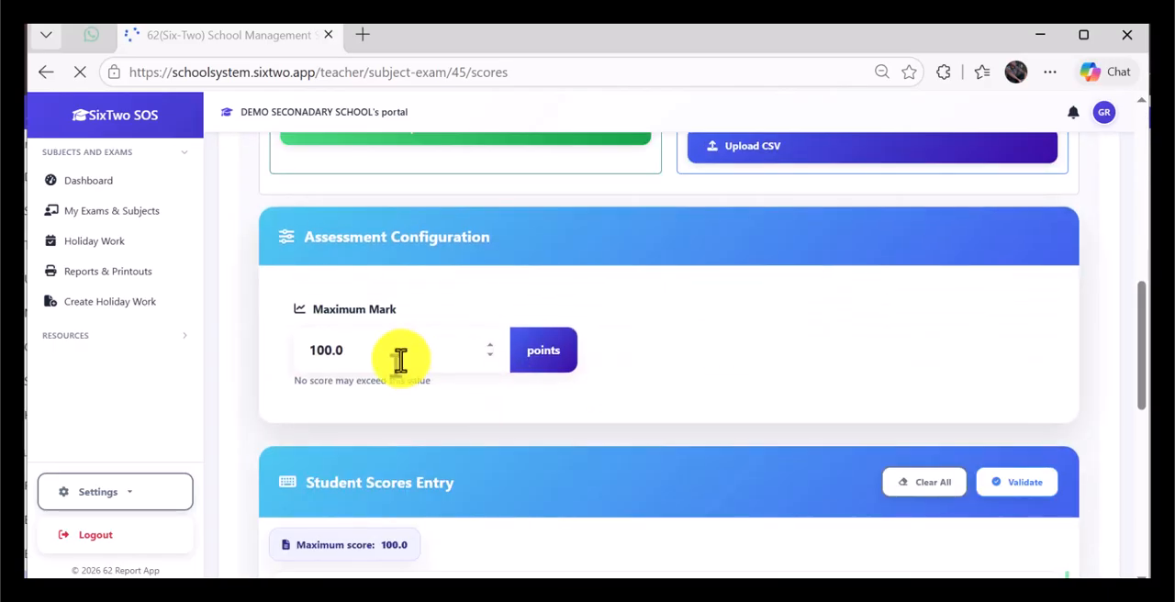
scroll(467, 420, "down", 7)
left_click(509, 202)
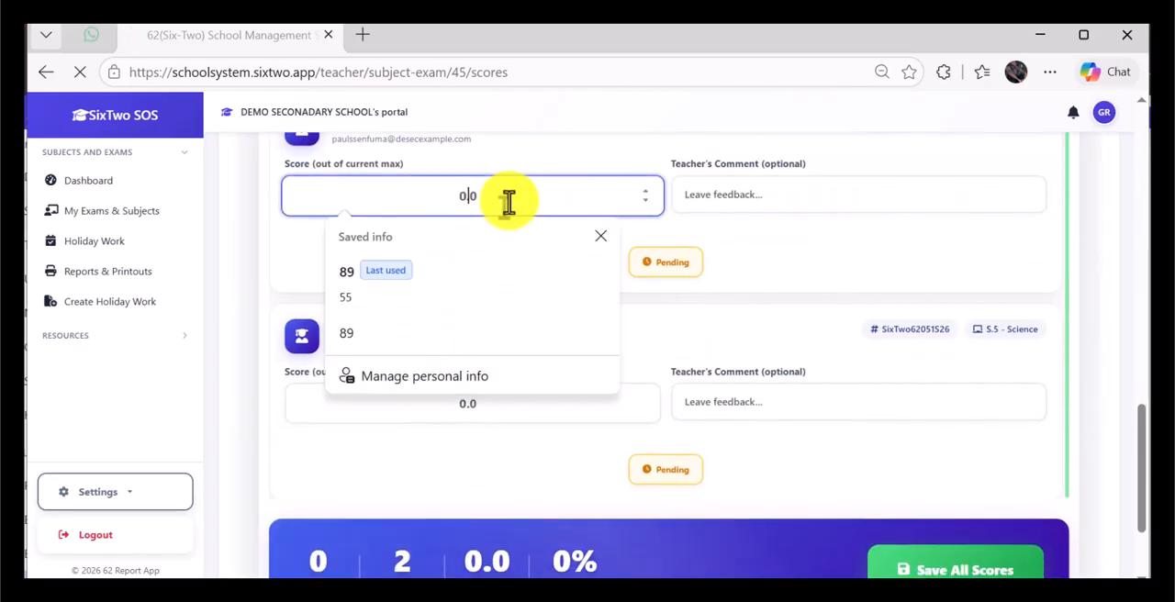
type("90")
left_click(481, 415)
type("89")
Step: Save the two S.5 Science scores and return to the exams list
scroll(748, 464, "down", 3)
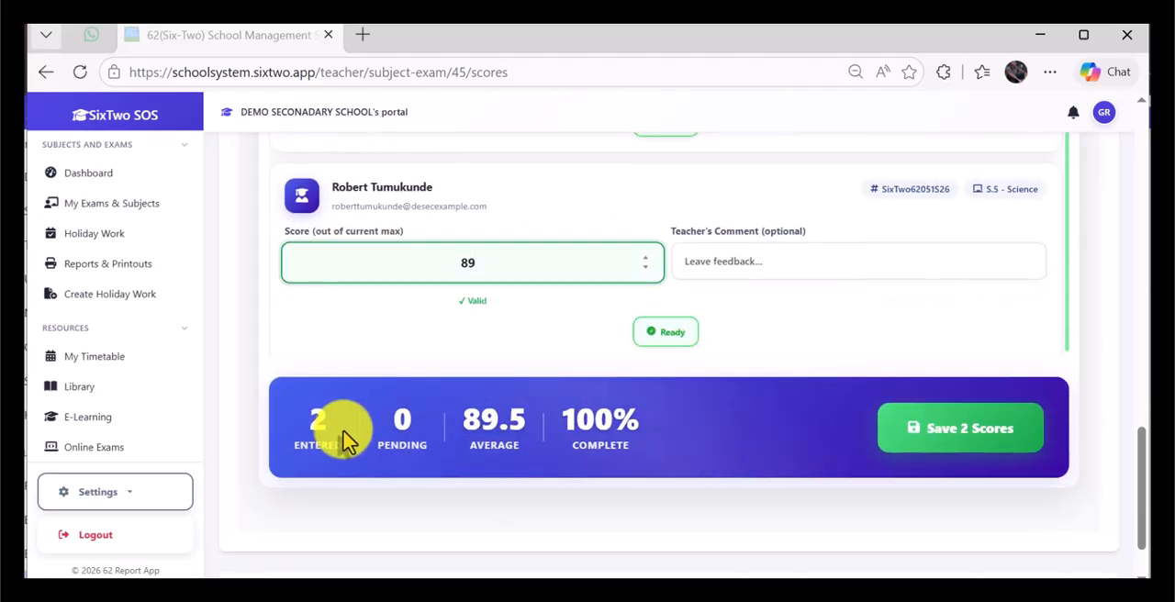
left_click(973, 443)
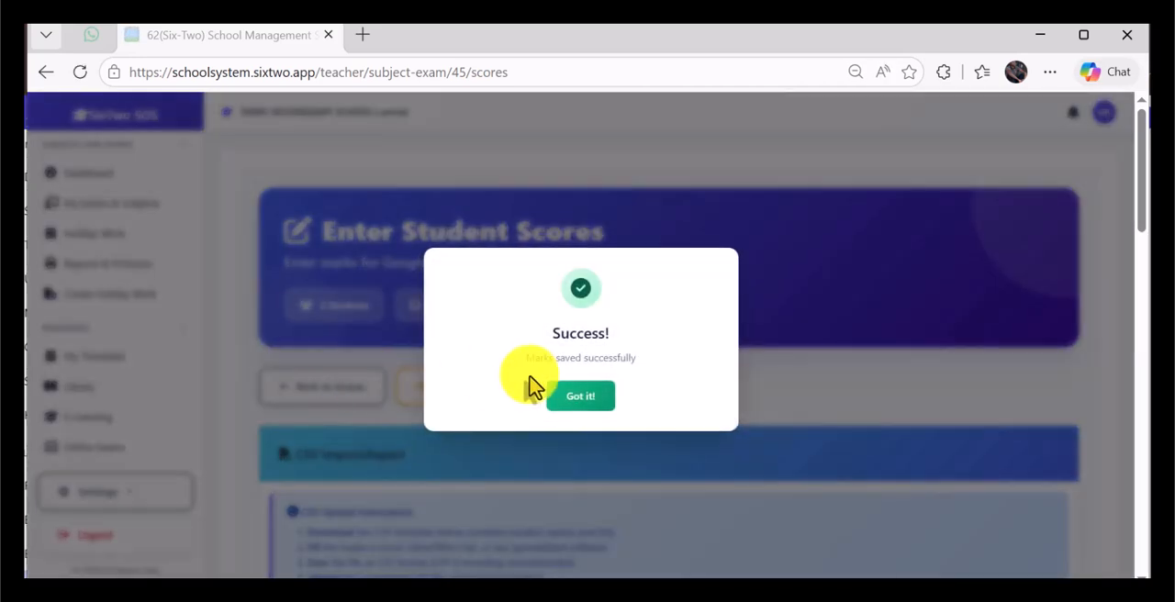
left_click(575, 398)
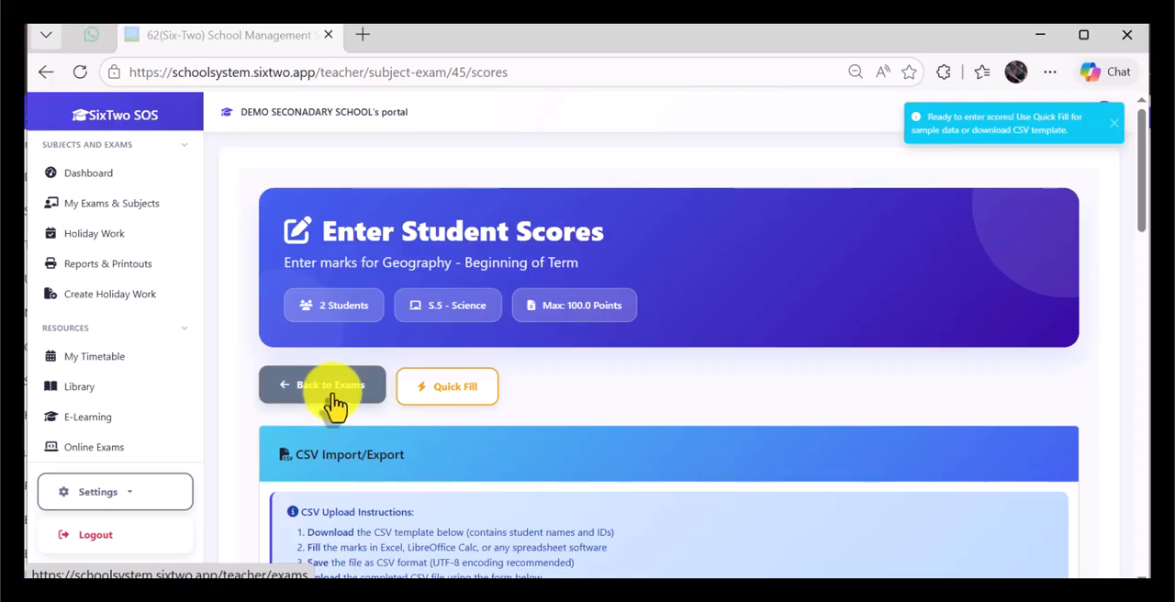
left_click(336, 406)
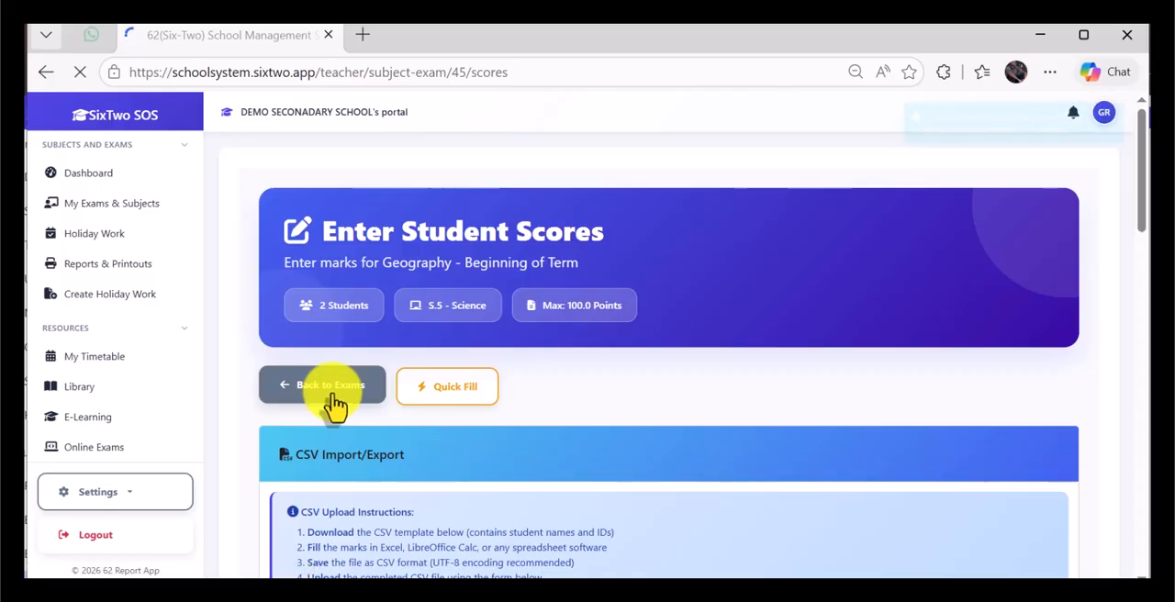
Step: Publish the S.5 Science Beginning of Term Geography assessment and dismiss the notice
scroll(921, 333, "down", 6)
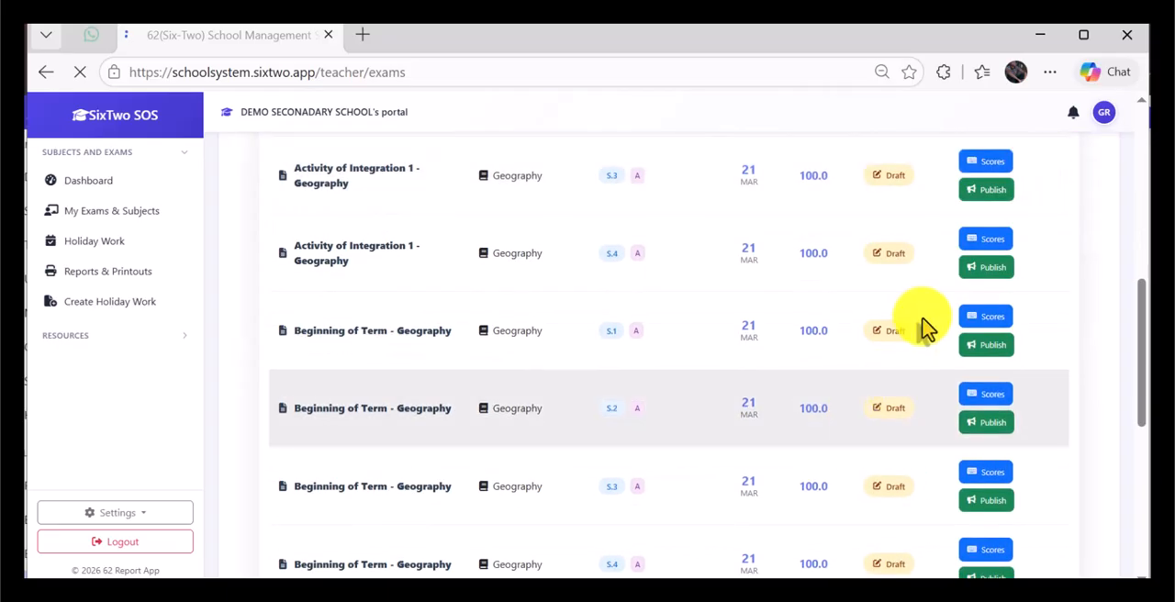
scroll(983, 325, "up", 2)
scroll(993, 386, "down", 3)
scroll(907, 487, "down", 2)
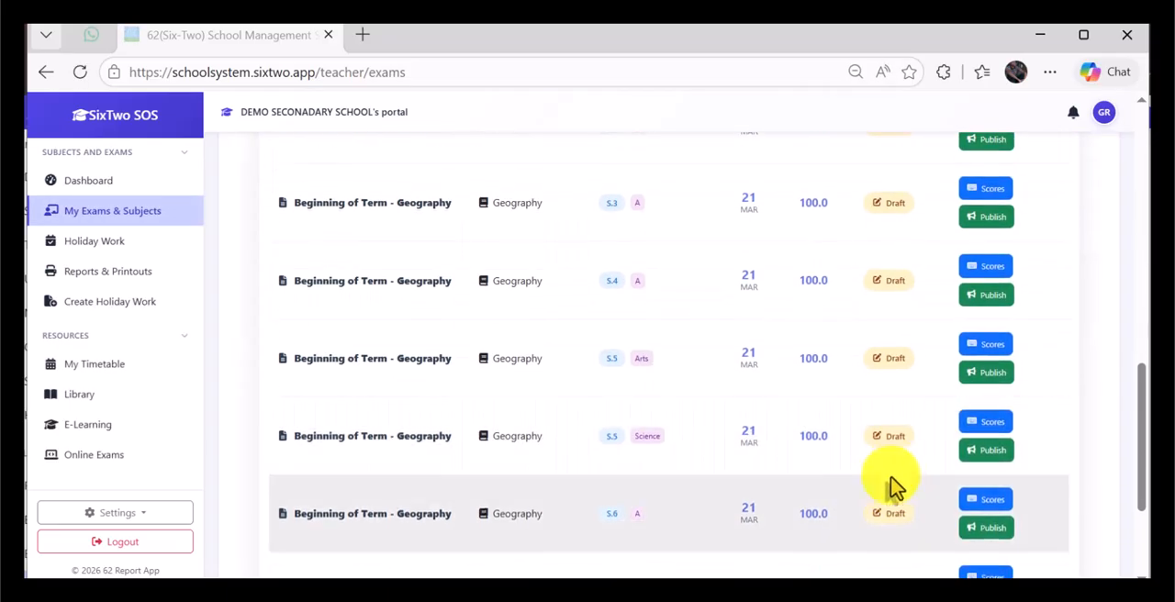
left_click(999, 452)
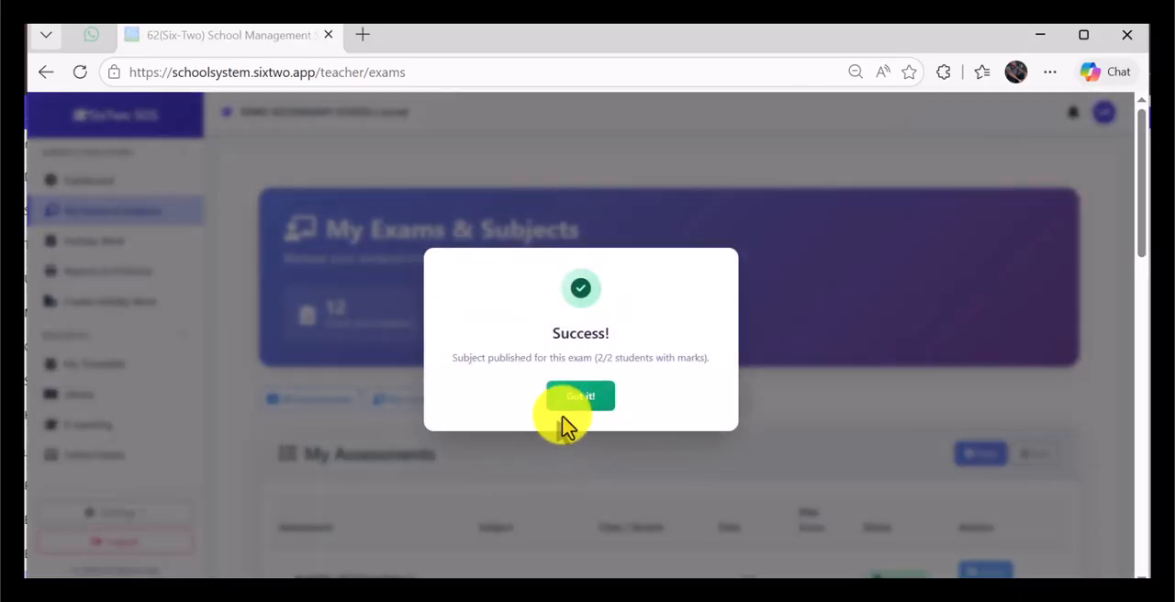
left_click(580, 396)
Step: Open the score entry page for the S.3 A Activity of Integration 1 Geography assessment
scroll(674, 413, "down", 3)
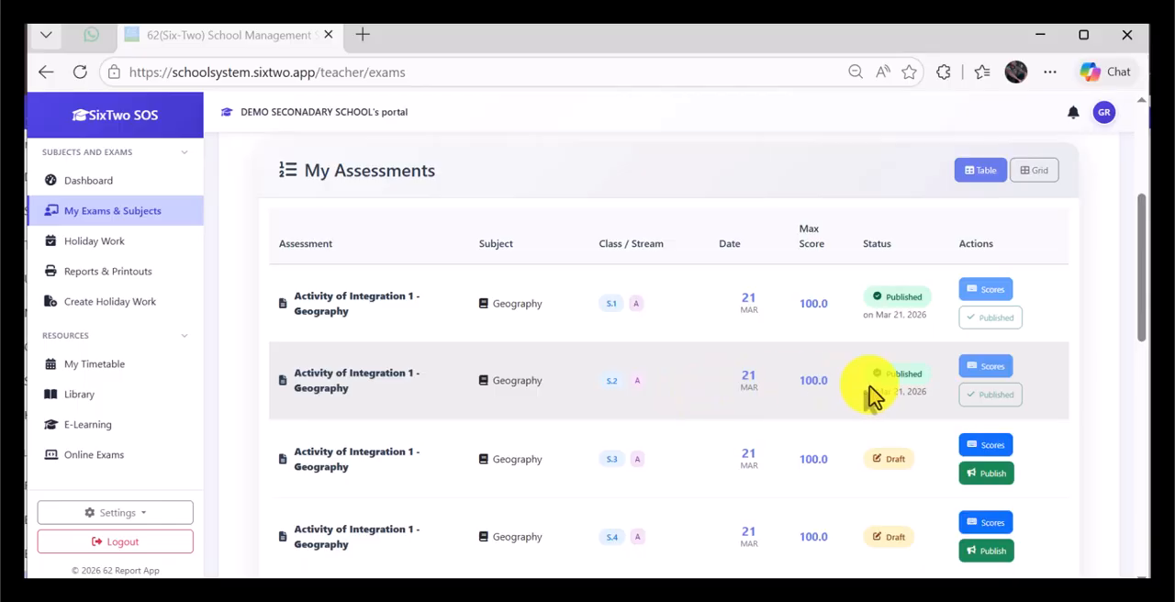
scroll(973, 466, "down", 1)
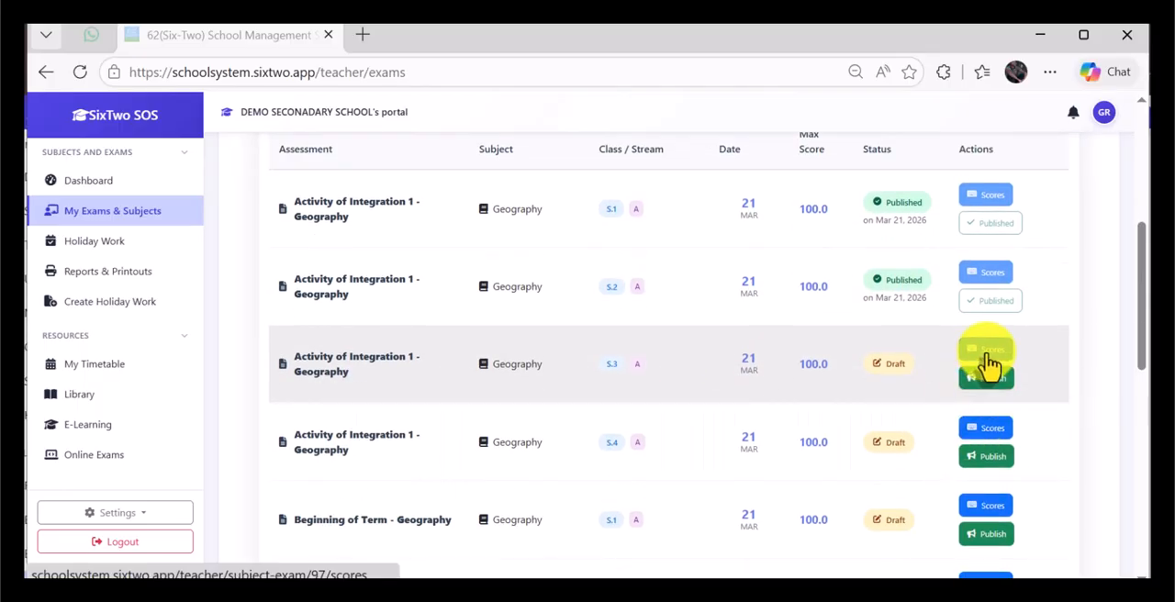
left_click(988, 354)
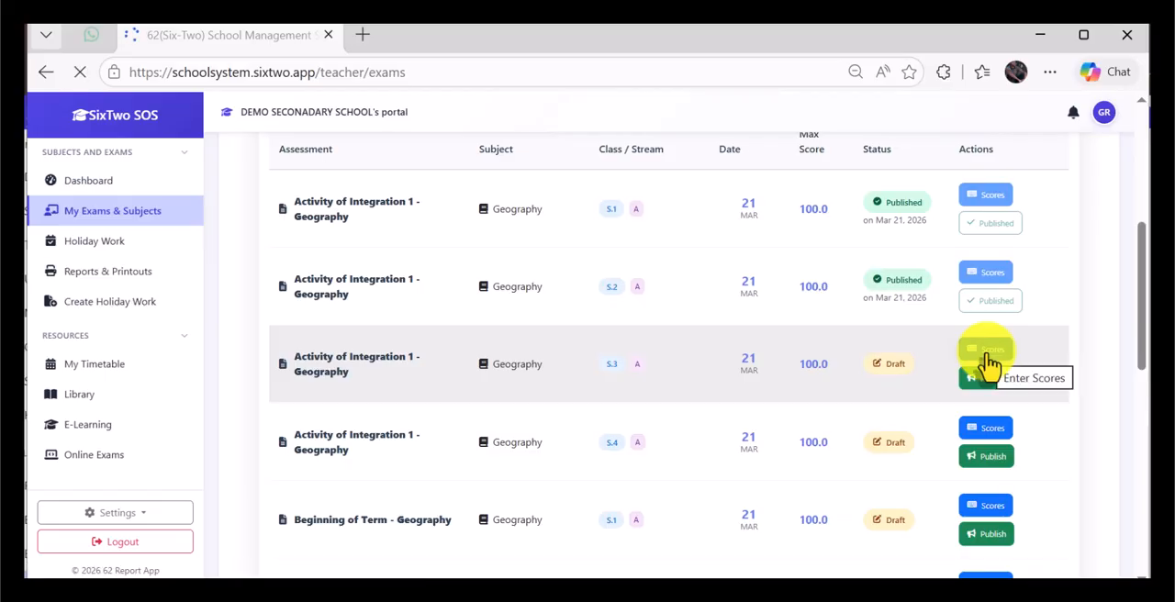
Step: Download the CSV marks template for the class and open the downloaded file in Excel
scroll(716, 377, "down", 4)
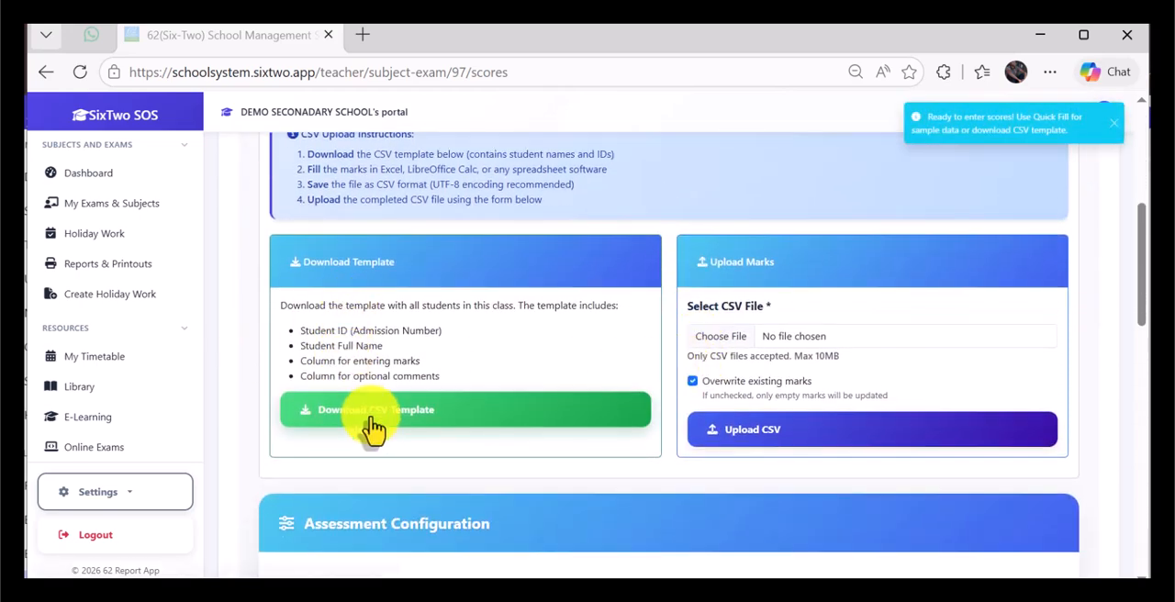
left_click(372, 424)
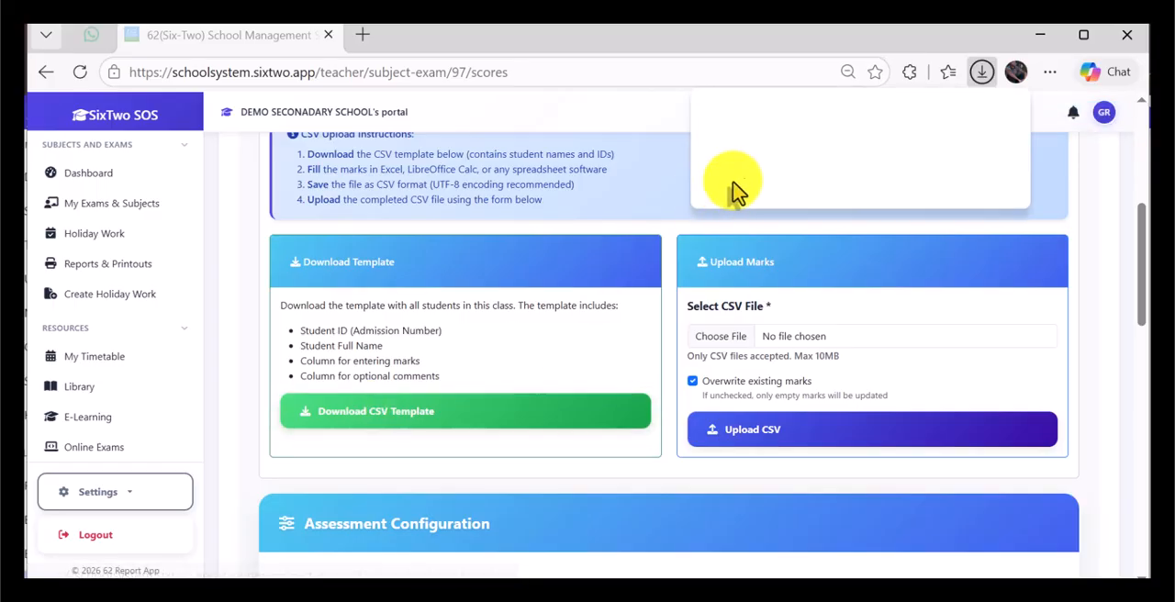
left_click(792, 173)
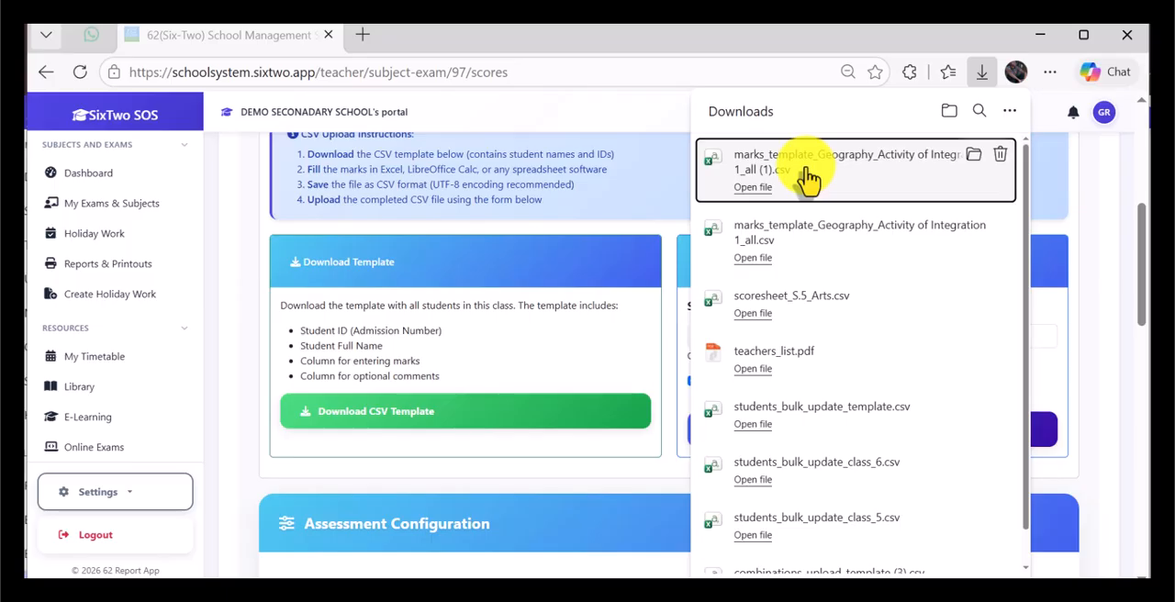
left_click(808, 179)
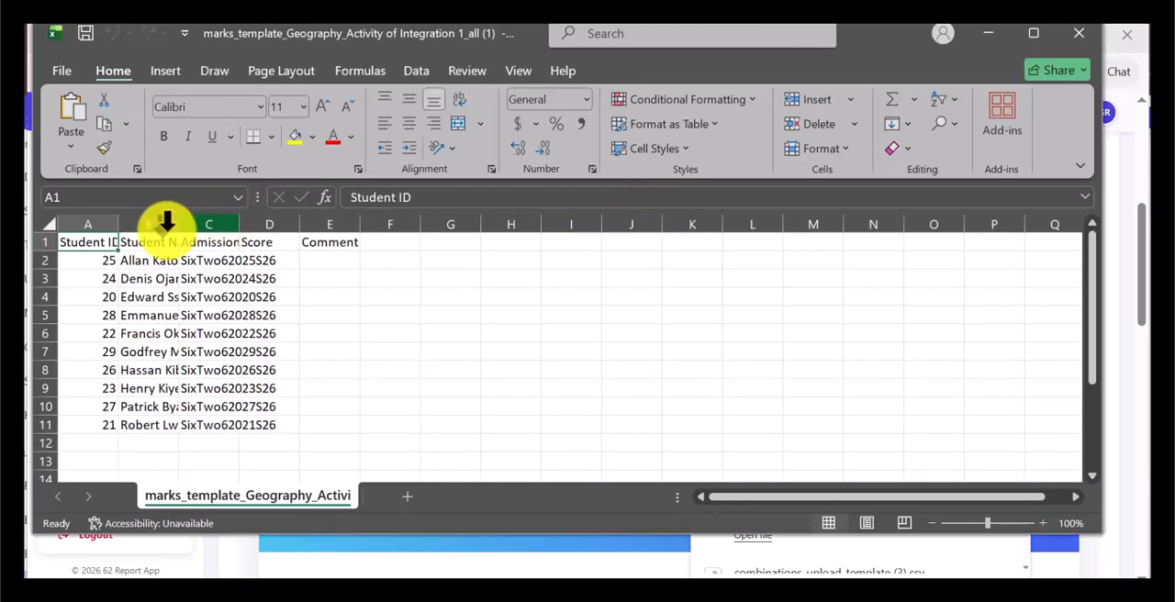
Step: Widen the Student Name and Admission Number columns and enter scores 98, 13 and 24 in cells D2 to D4
left_click_drag(180, 222, 442, 224)
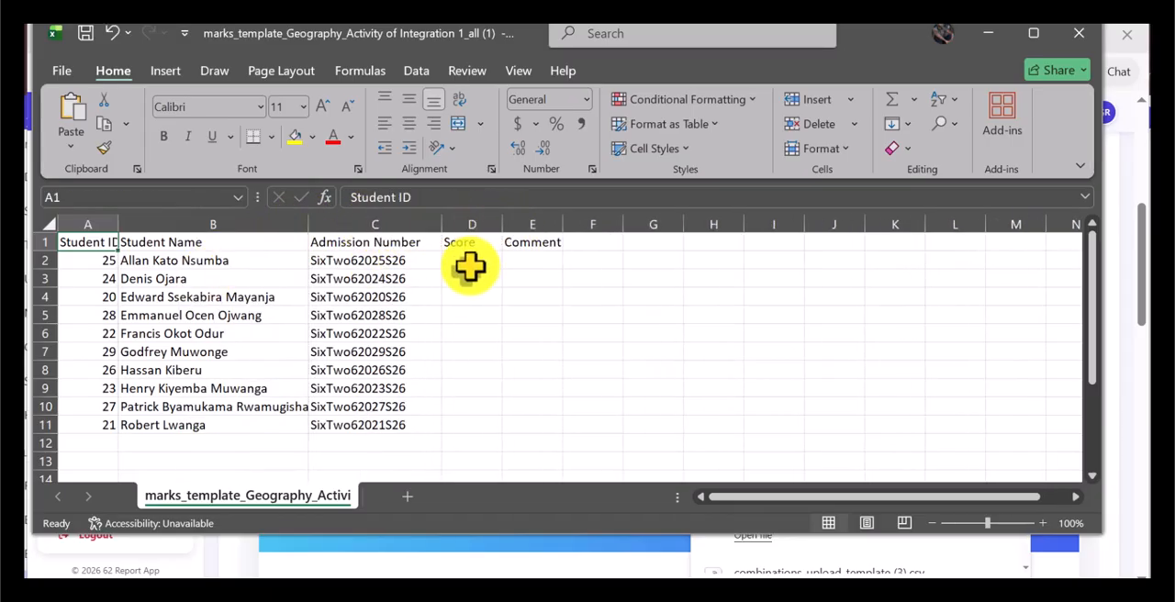
left_click(474, 256)
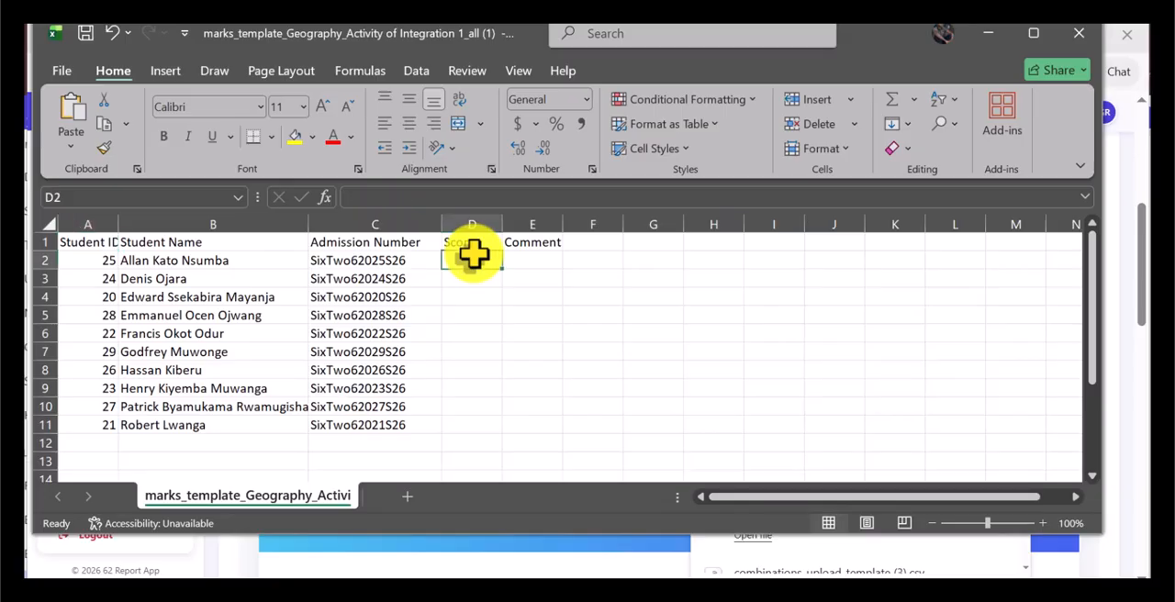
type("98")
key("Return")
type("13")
key("Return")
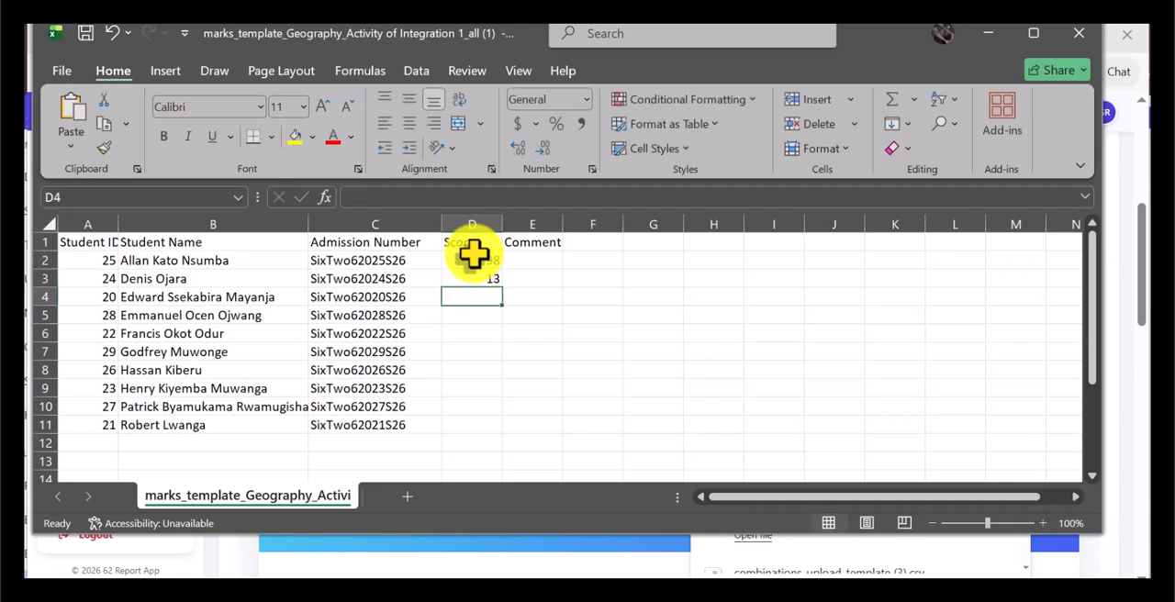
type("24")
key("Return")
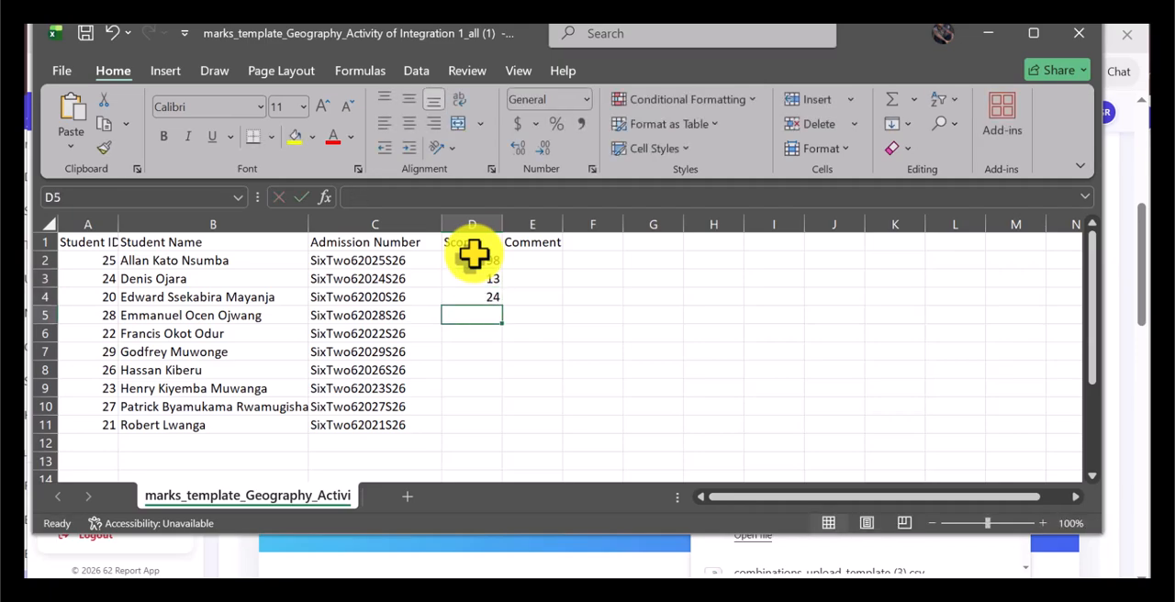
Step: Enter scores 67, 79, 95 and 49 in cells D5 to D8 of the Score column
type("67")
key("Return")
type("7")
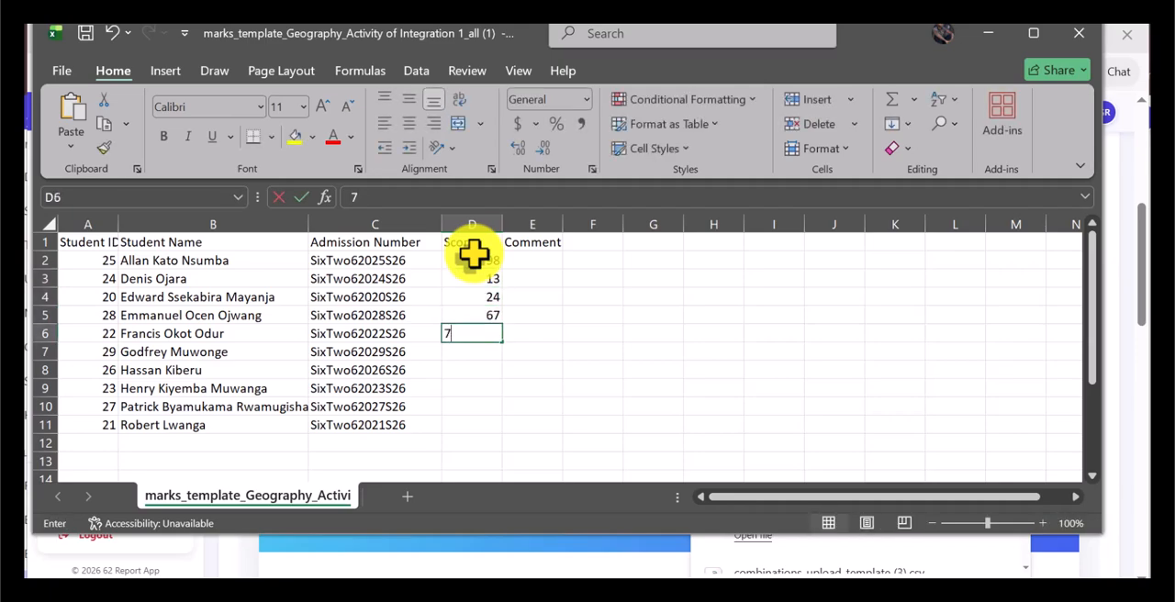
type("9")
key("Return")
type("9")
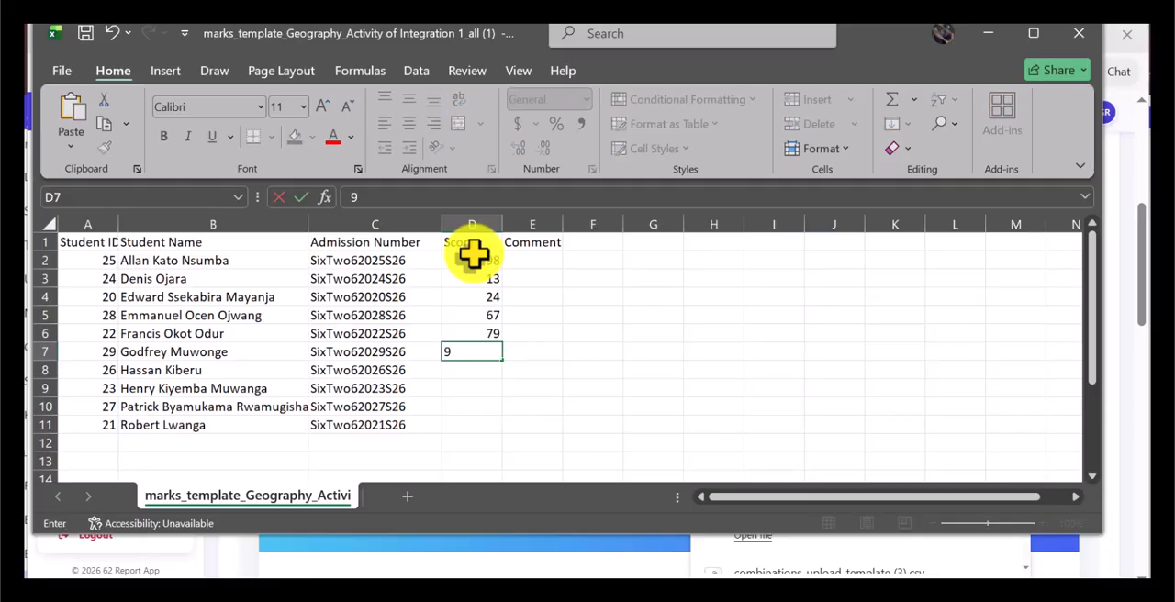
type("5")
key("Return")
type("49")
key("Return")
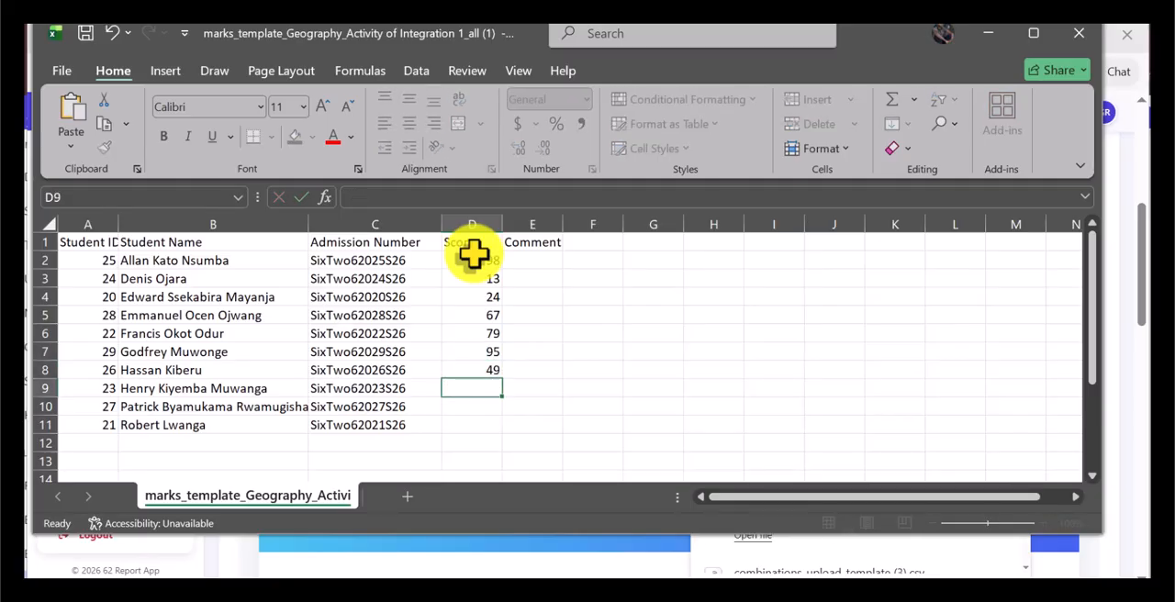
Step: Enter scores 77, 39 and 91 in cells D9 to D11 and close the workbook
type("77")
key("Return")
type("39")
key("Return")
type("91")
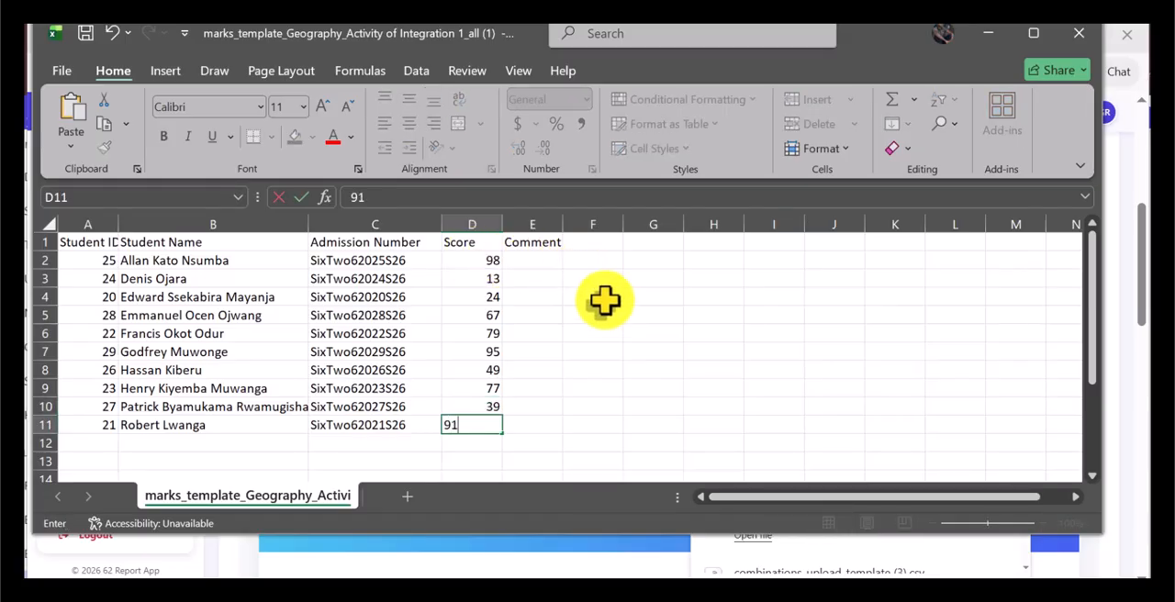
left_click(634, 386)
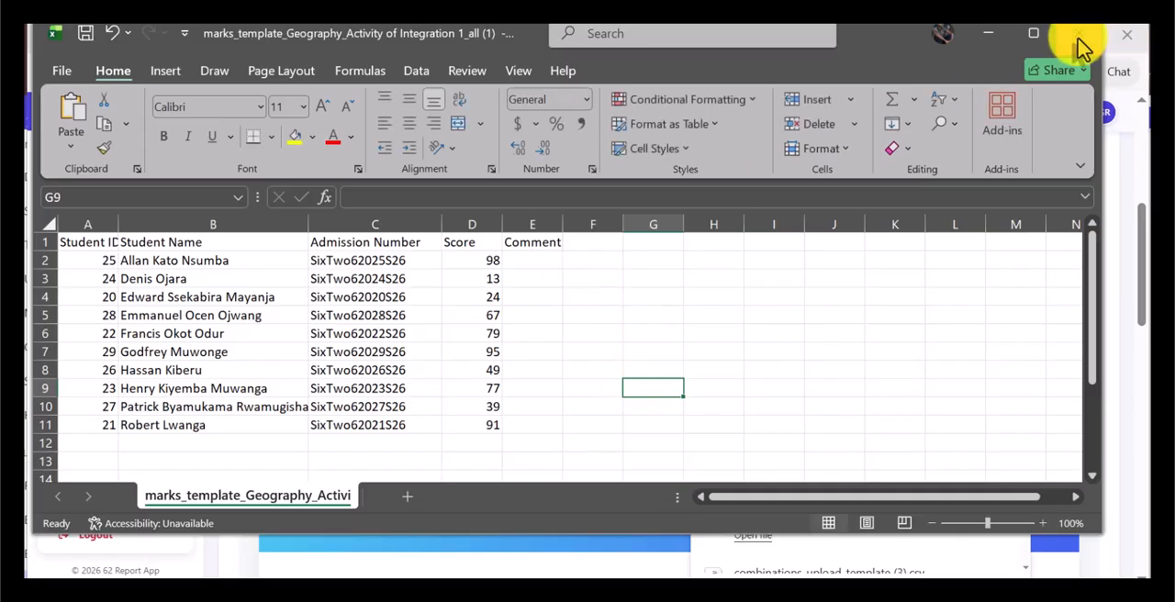
left_click(1127, 33)
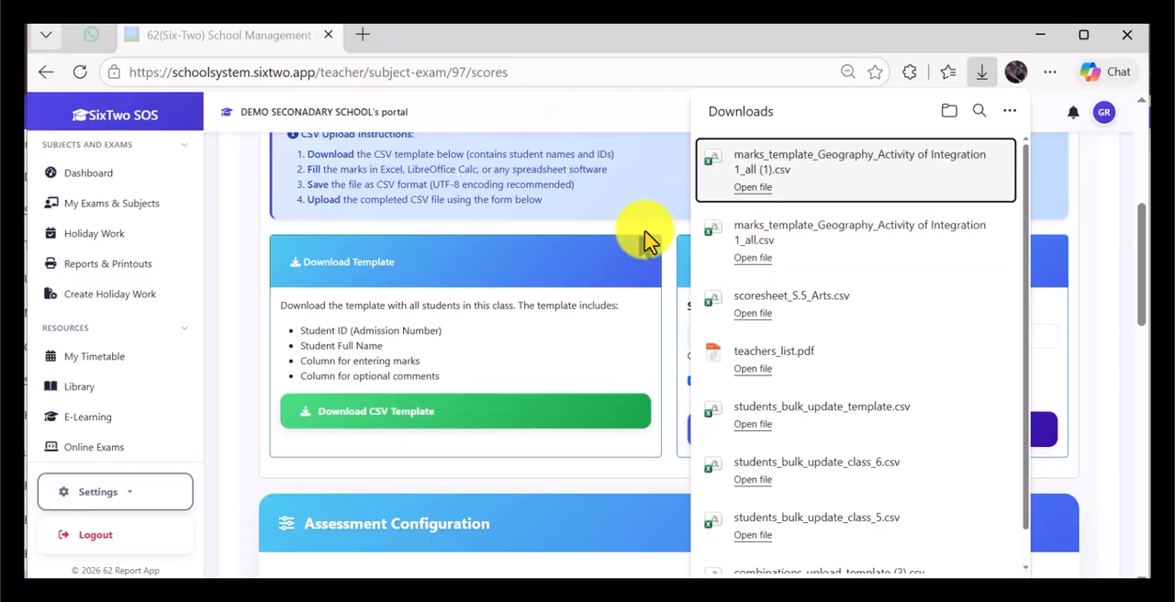
Step: Upload the file "marks_template_Geography_Activity of Integration 1_all (1).csv" from Downloads as the S.3 A marks
left_click(647, 233)
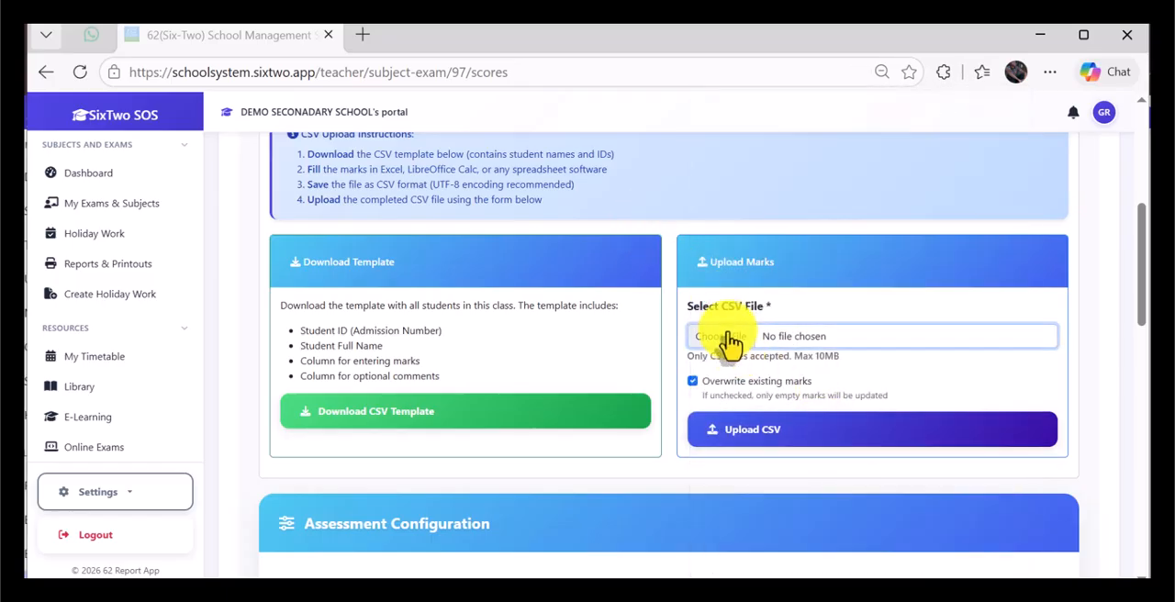
left_click(730, 341)
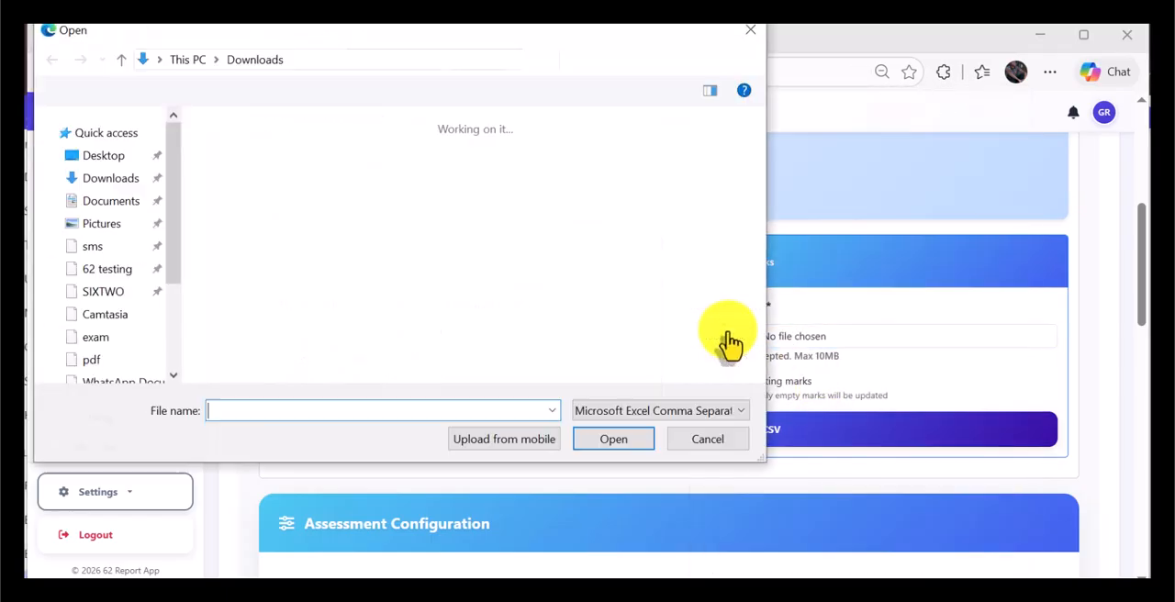
double_click(246, 194)
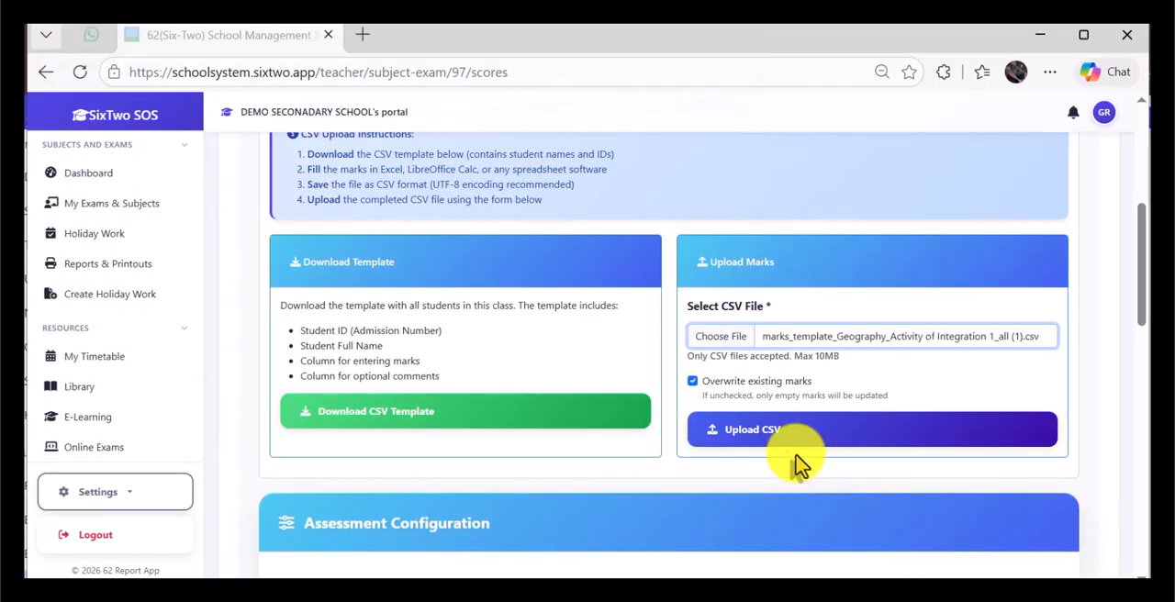
left_click(753, 439)
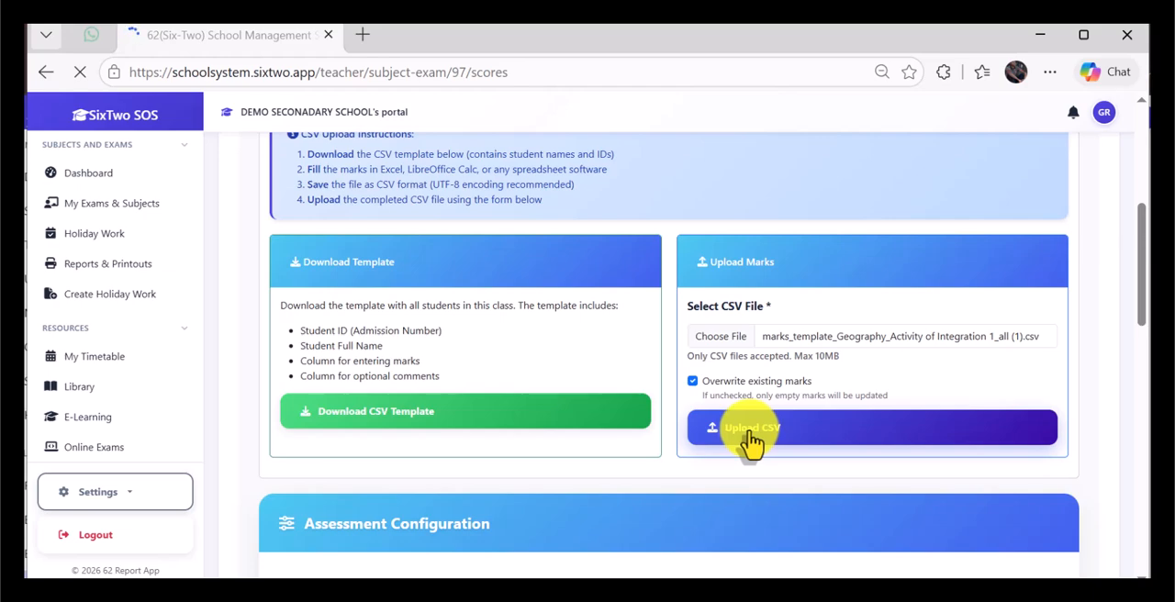
Step: Acknowledge the completed CSV upload, save the S.3 A Geography marks for Activity of Integration 1 and dismiss the save confirmation
scroll(749, 432, "down", 4)
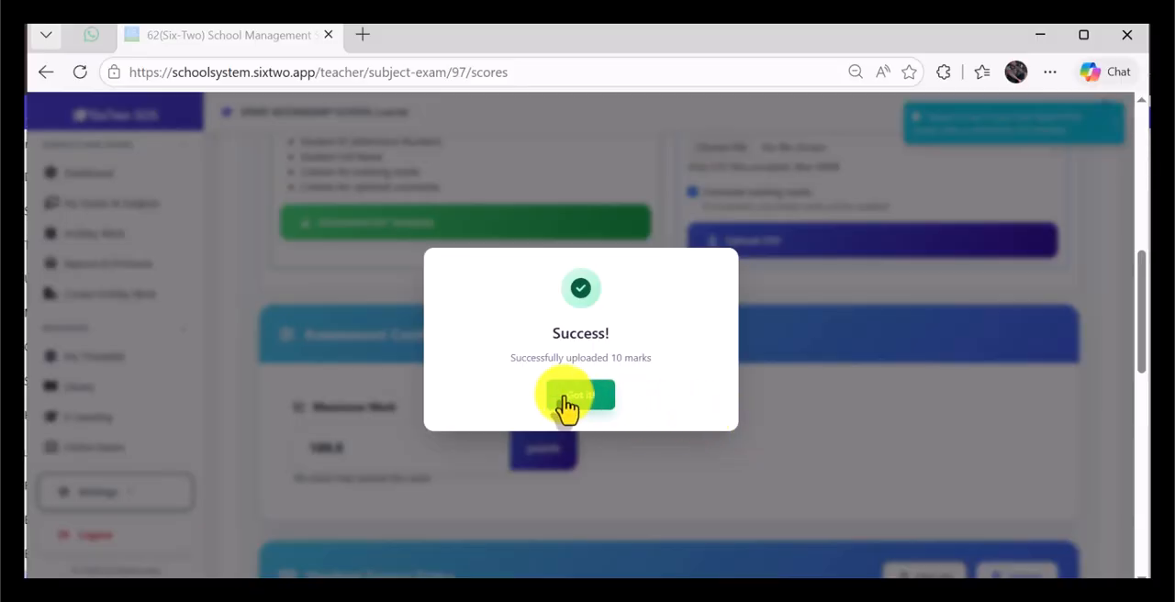
left_click(566, 397)
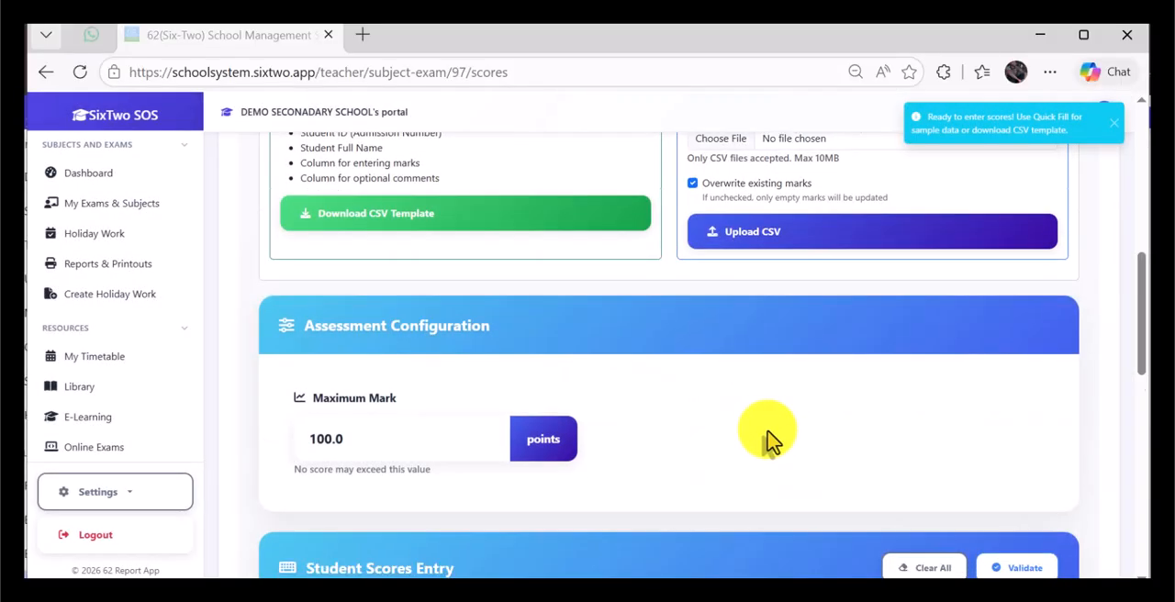
scroll(768, 437, "down", 15)
scroll(613, 408, "down", 12)
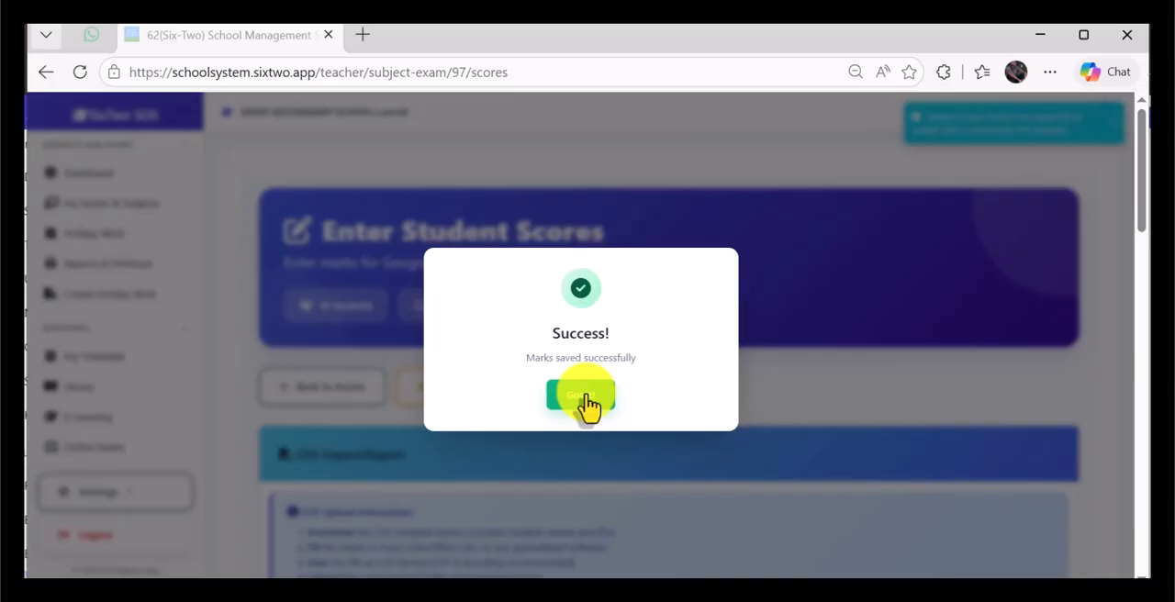
left_click(584, 397)
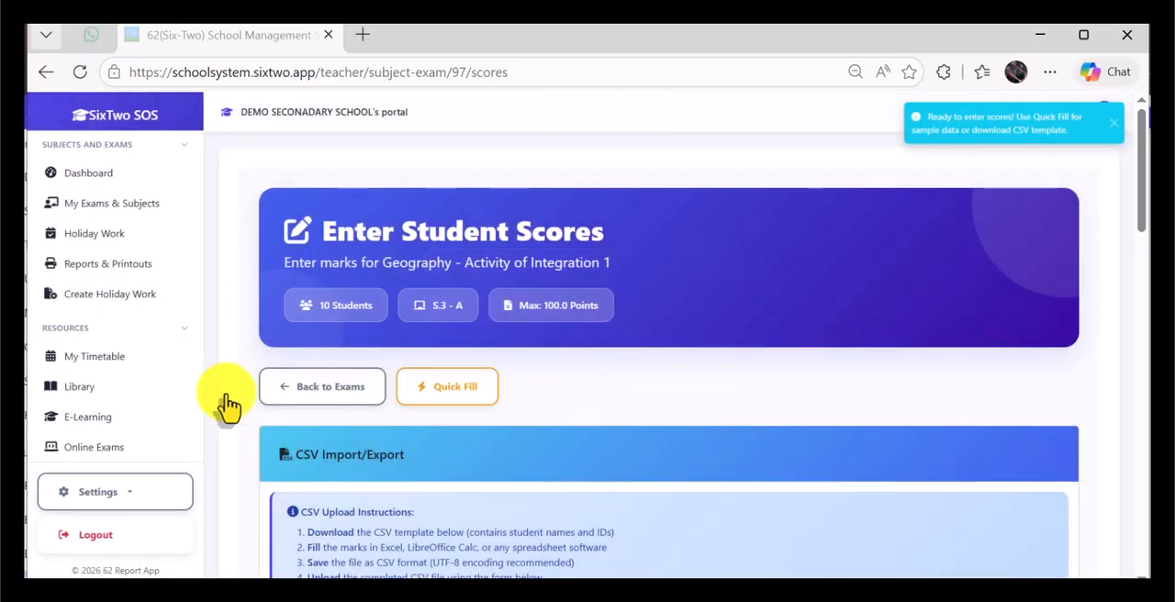
Step: Return to the exams list and locate the S.3 A Activity of Integration 1 - Geography assessment under My Assessments
left_click(331, 392)
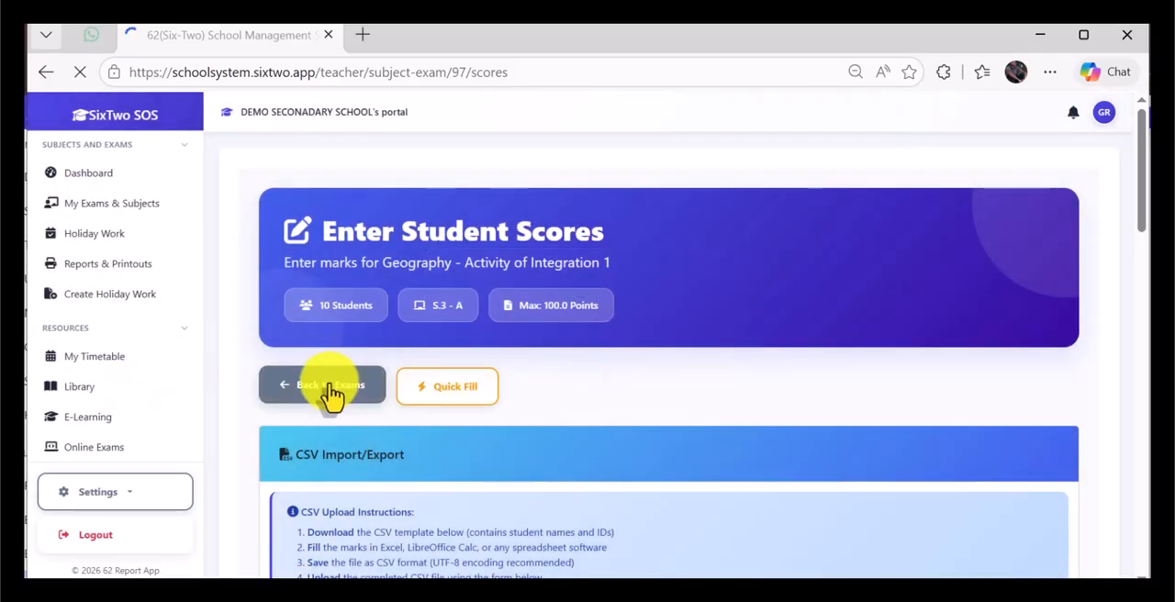
scroll(749, 450, "down", 3)
scroll(748, 450, "down", 2)
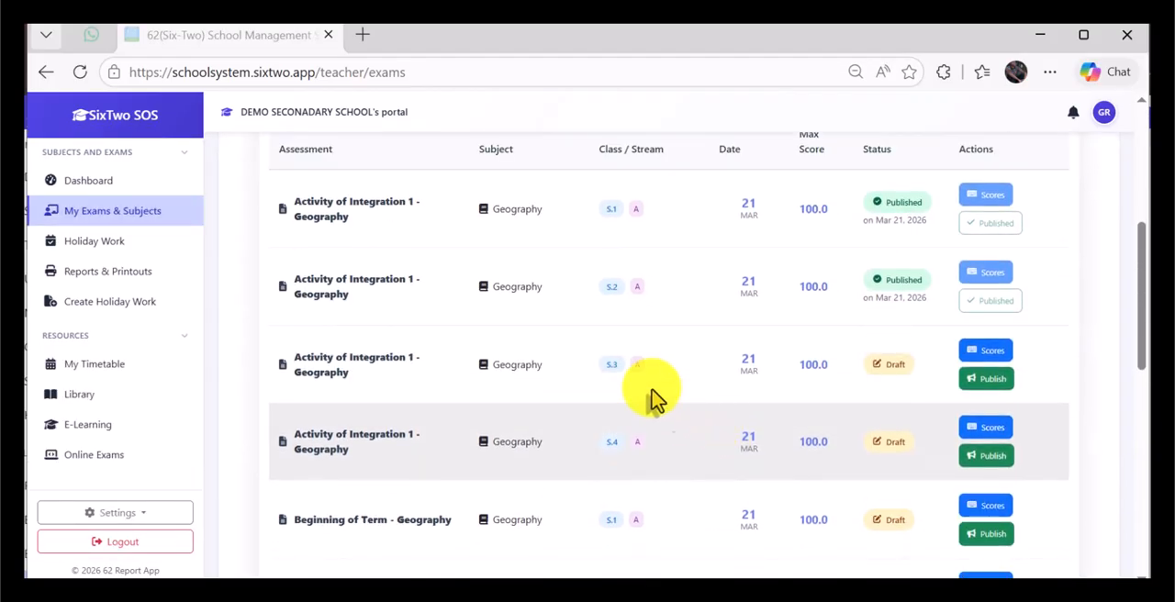
scroll(630, 341, "up", 2)
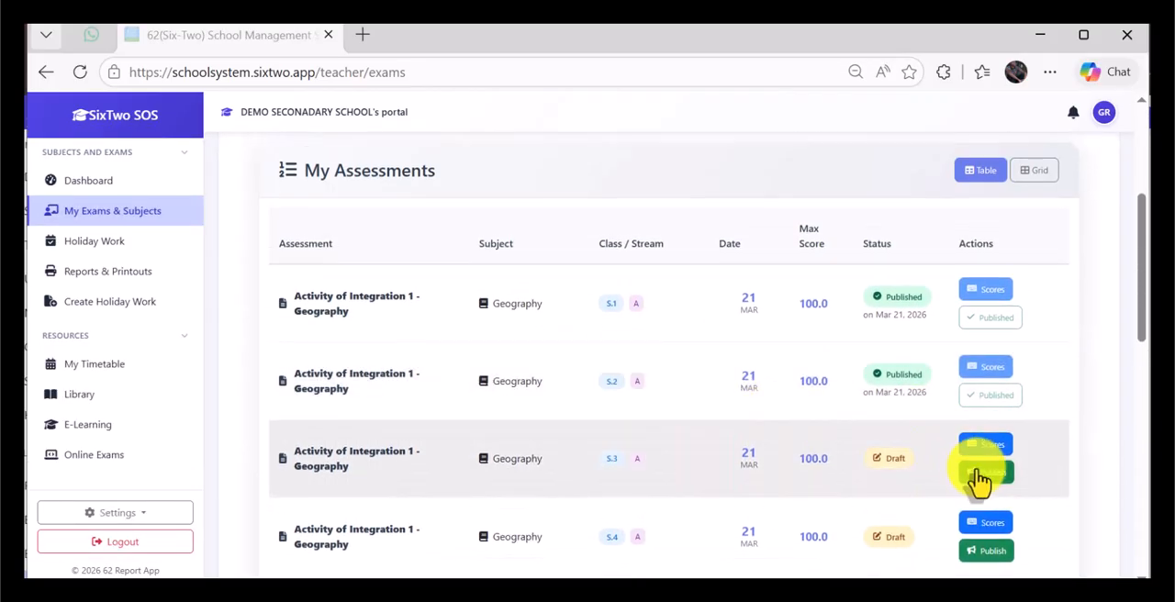